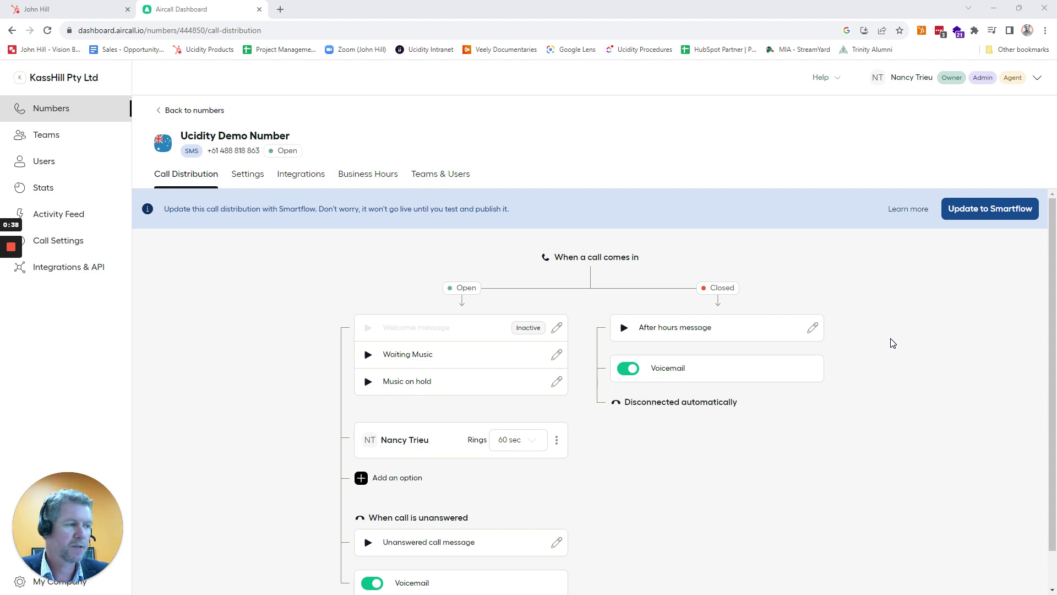
# Step: Review the call distribution flow of the Ucidity Demo Number for open and closed hours
pyautogui.scroll(-1, 892, 342)
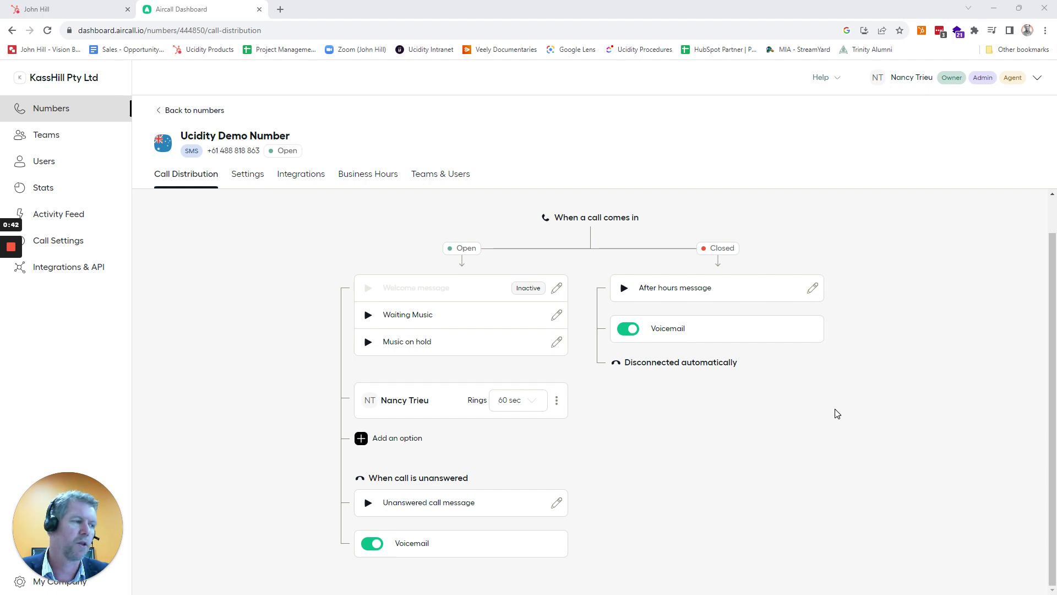
pyautogui.scroll(1, 873, 430)
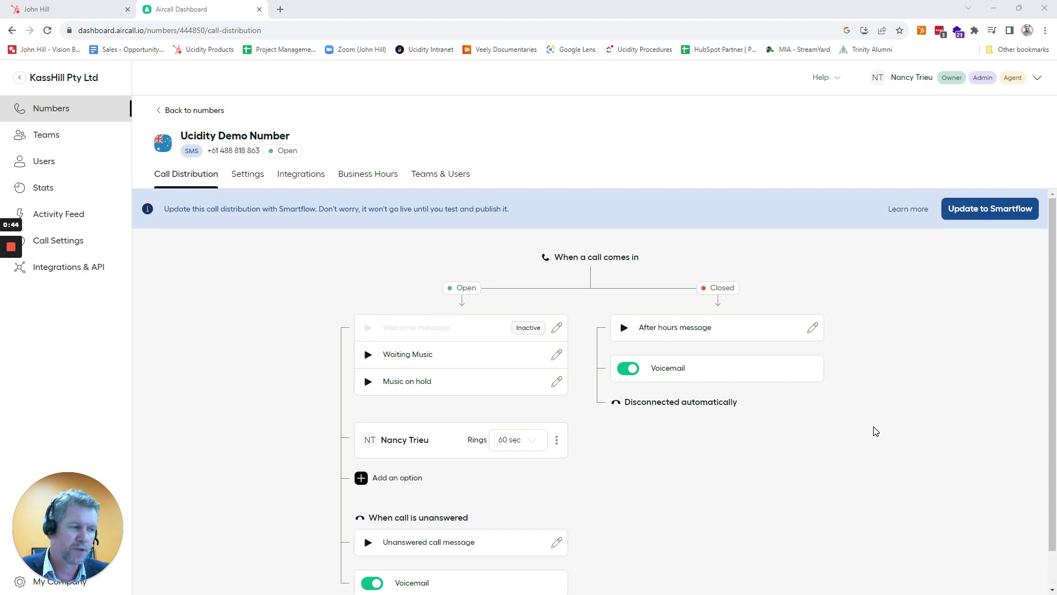
pyautogui.scroll(-1, 876, 431)
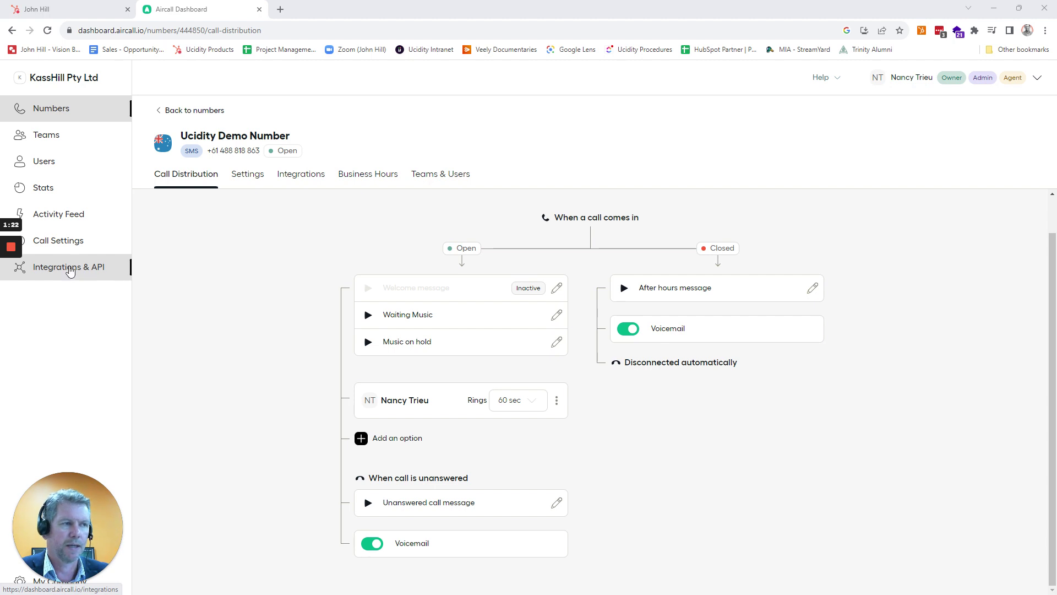
# Step: Switch to the HubSpot contact record and call the contact's phone number through Aircall from the Ucidity Demo Number
pyautogui.click(76, 4)
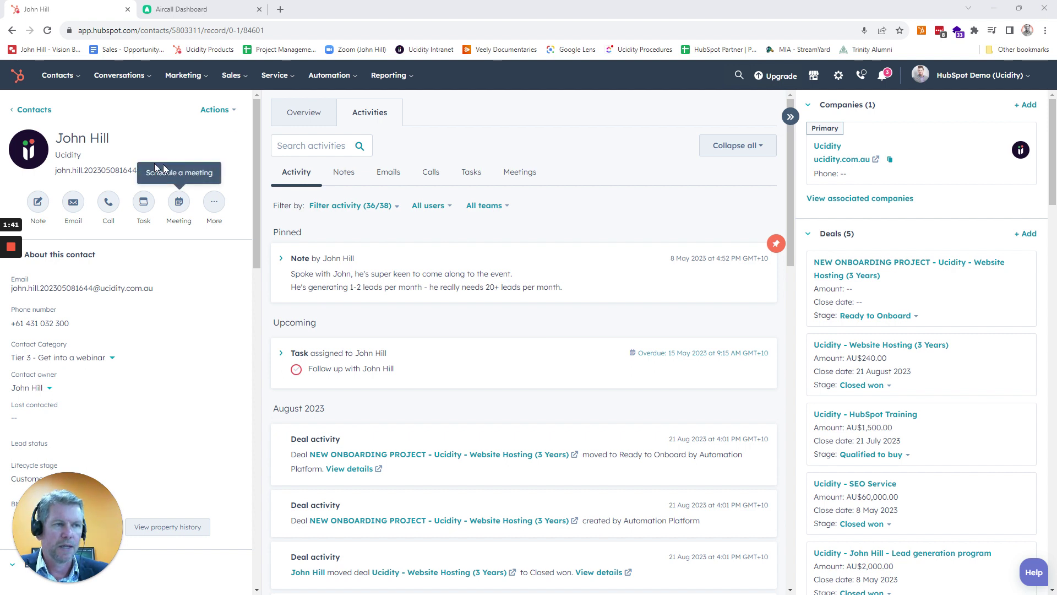
pyautogui.click(107, 203)
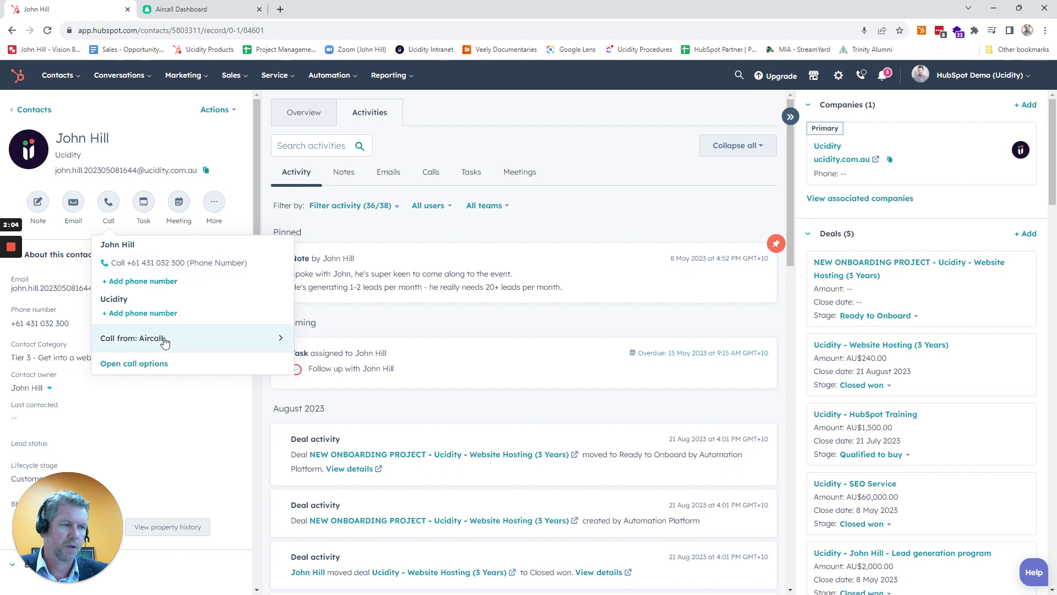
pyautogui.click(249, 343)
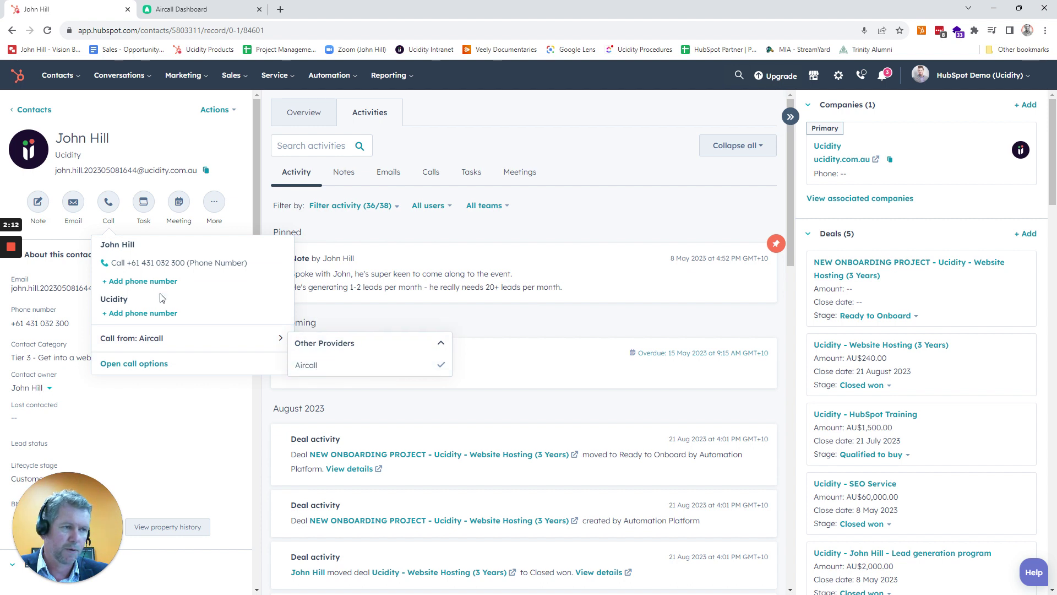
pyautogui.click(153, 263)
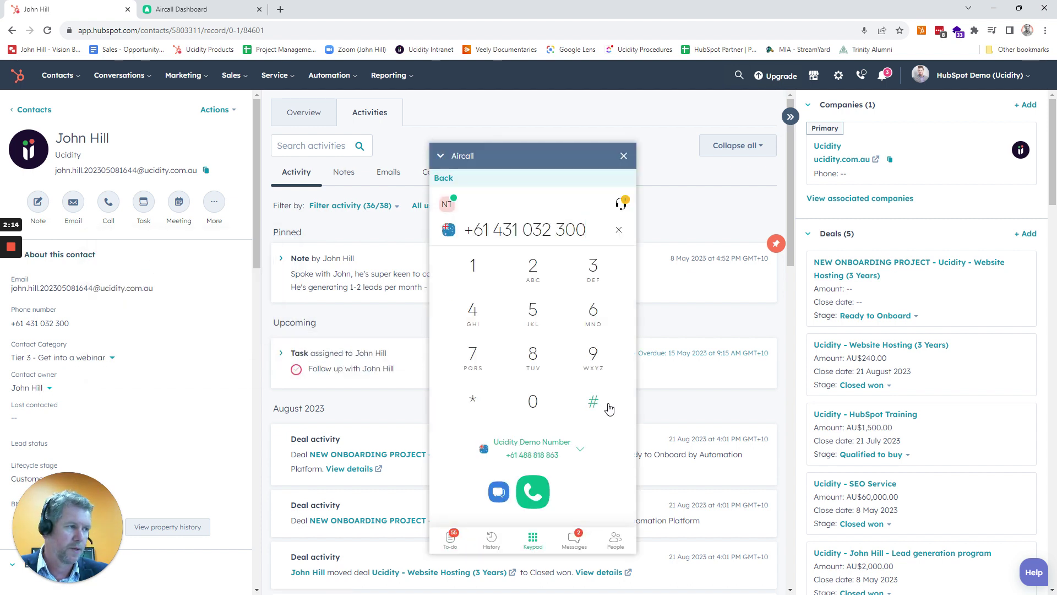
pyautogui.click(533, 491)
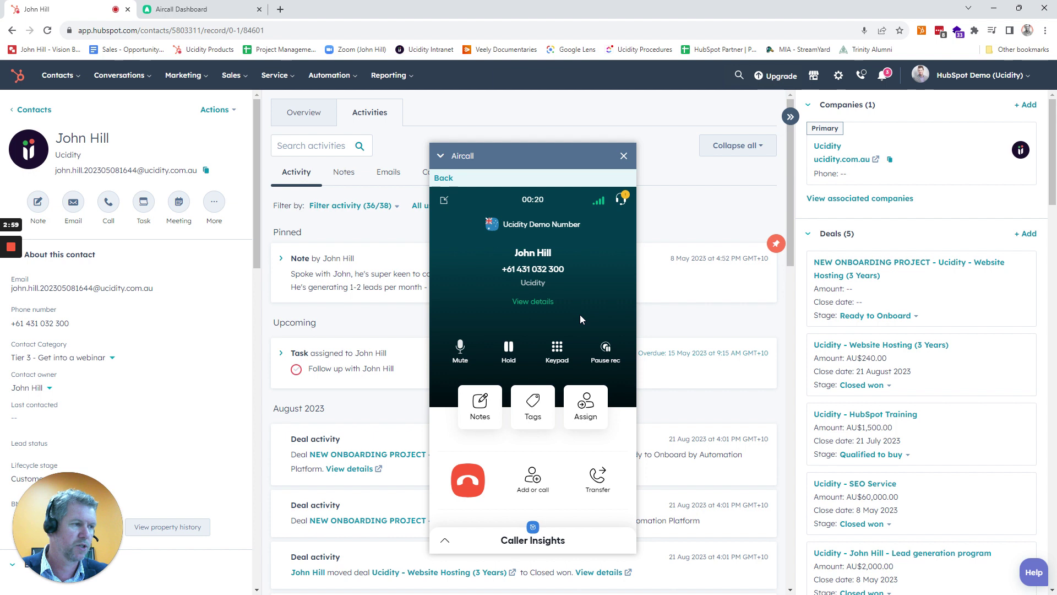
# Step: End the call, collapse the Aircall dialer and reload the contact record
pyautogui.click(469, 481)
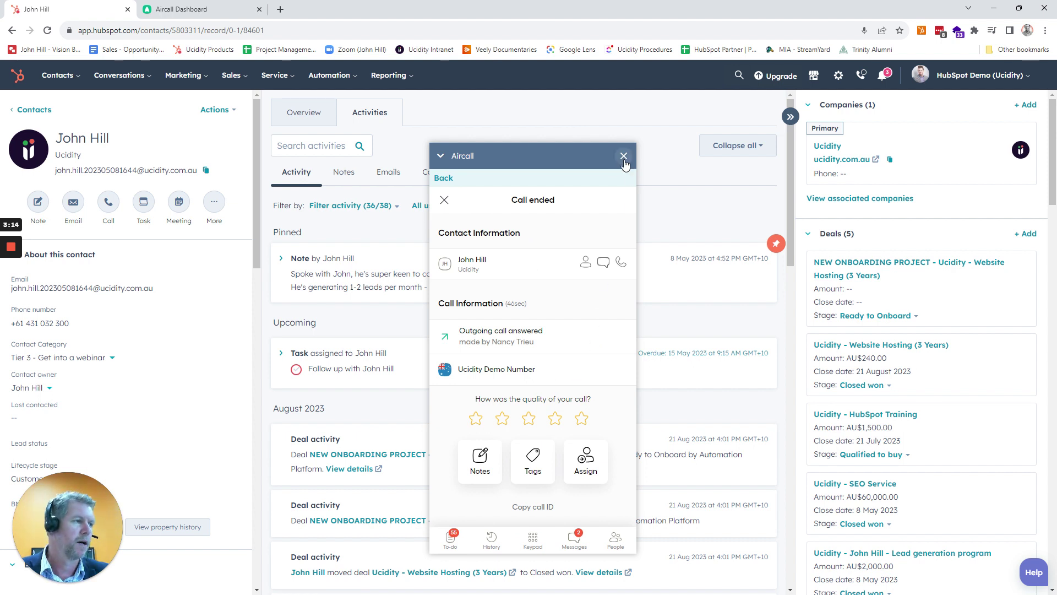
pyautogui.click(440, 160)
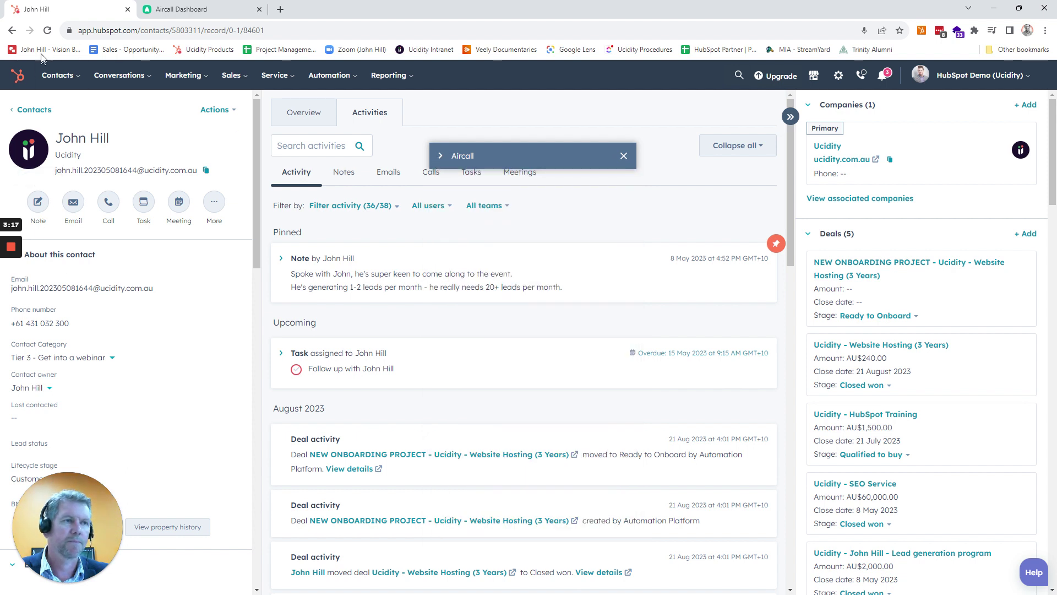
pyautogui.click(47, 31)
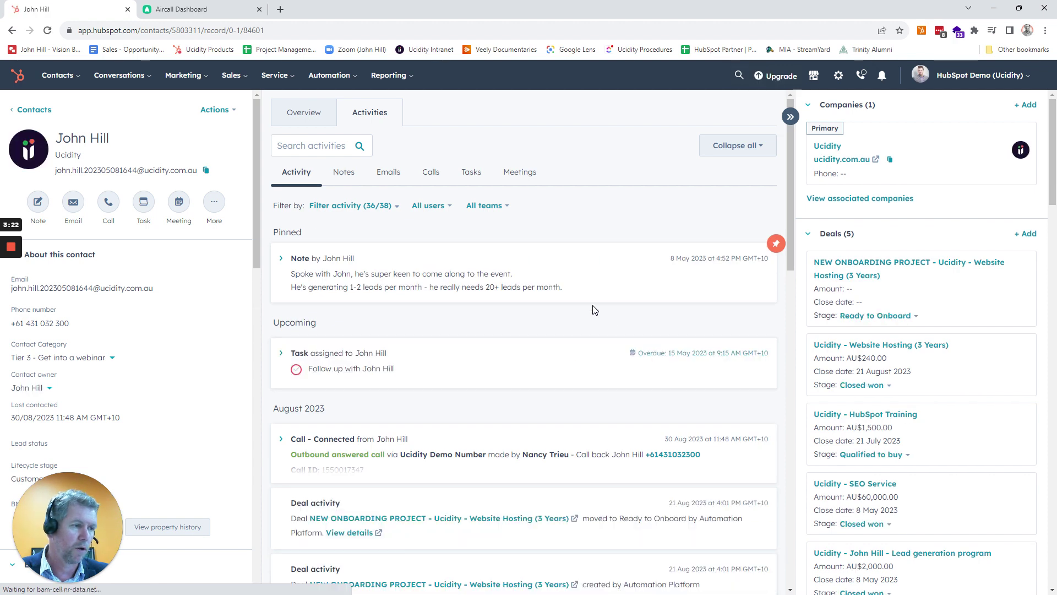
# Step: Show only the contact's calls and expand the details of the logged outbound call
pyautogui.moveTo(12, 286)
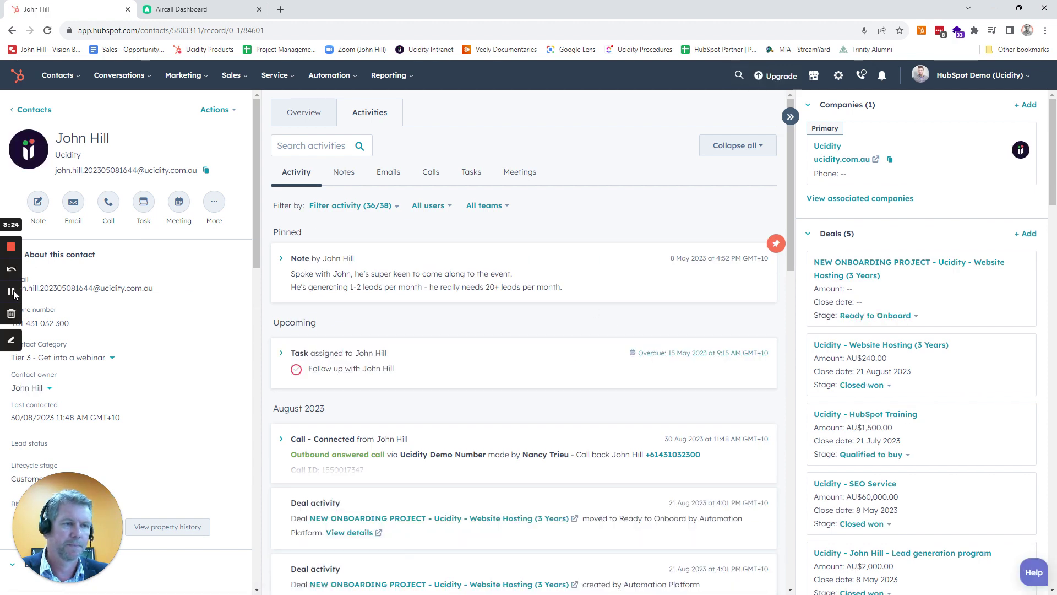
pyautogui.click(431, 171)
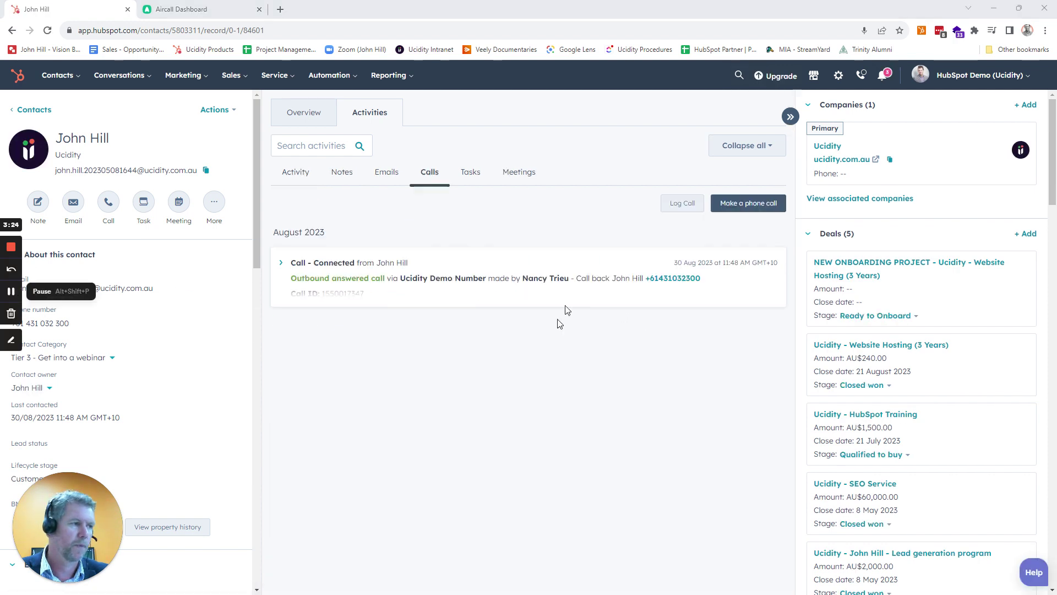
pyautogui.click(281, 265)
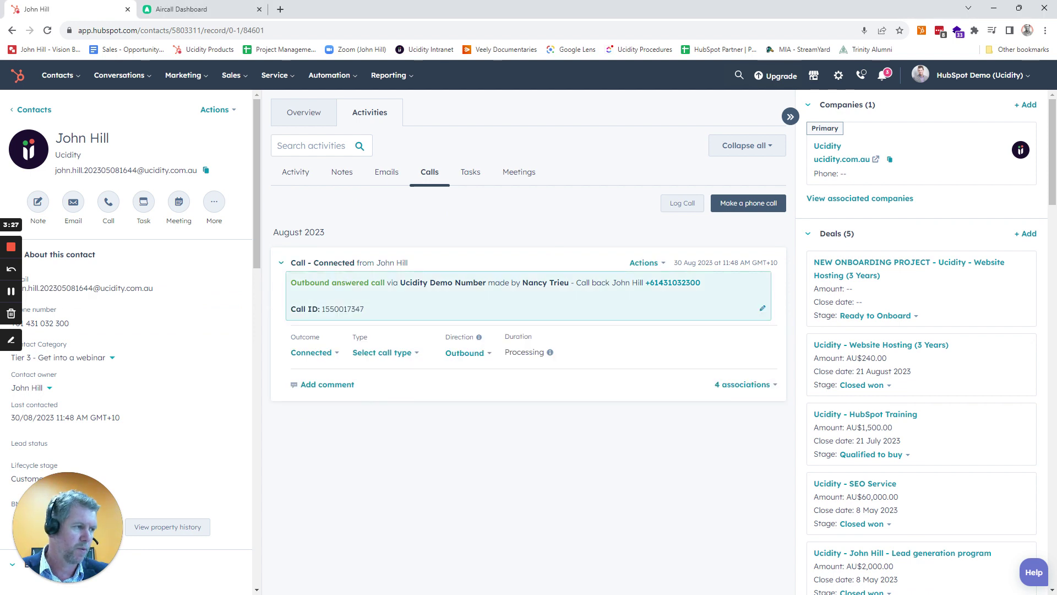
pyautogui.moveTo(339, 269)
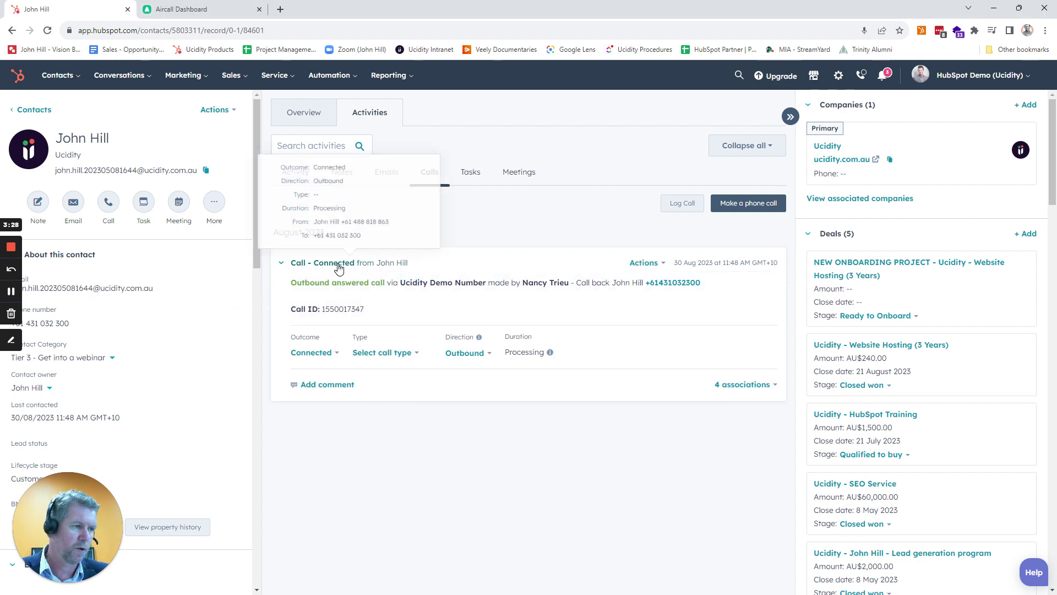
# Step: Set the logged call's outcome to Left voicemail and its type to First Meeting
pyautogui.click(330, 356)
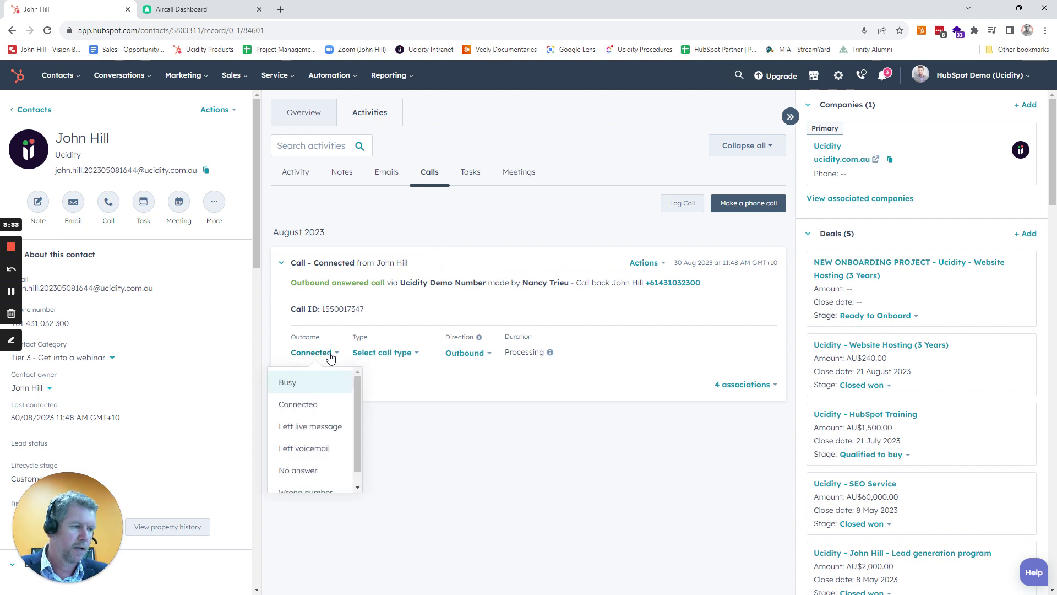
pyautogui.click(304, 448)
pyautogui.click(416, 359)
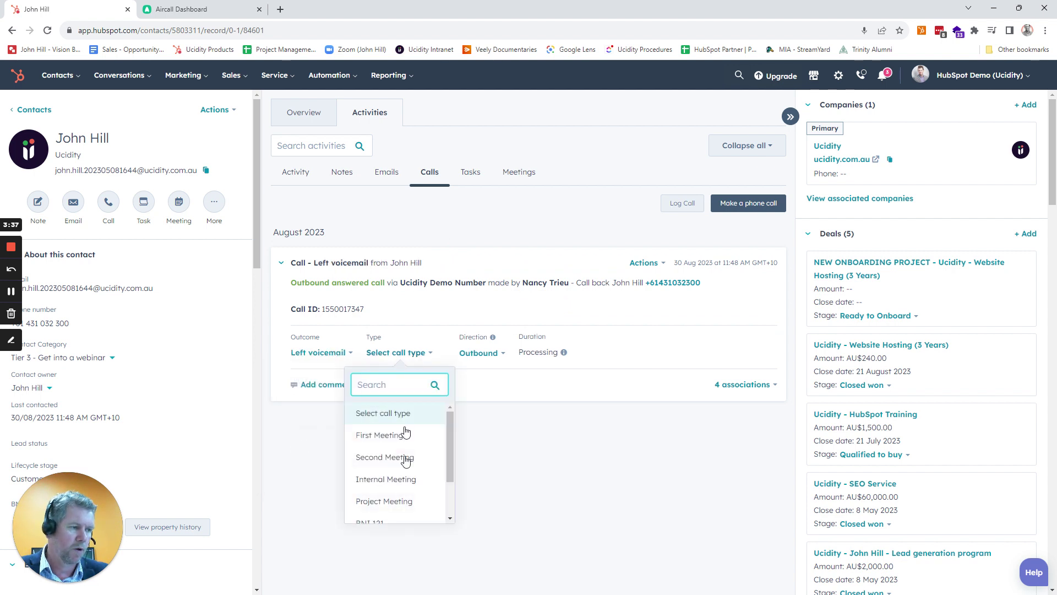
pyautogui.scroll(-3, 425, 484)
pyautogui.scroll(1, 427, 484)
pyautogui.scroll(2, 427, 483)
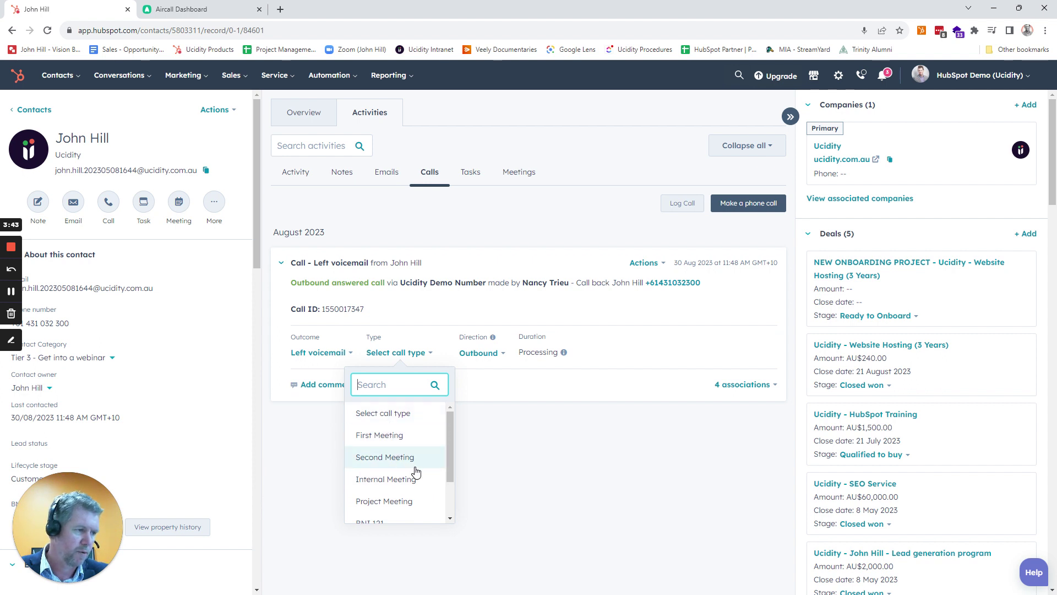
pyautogui.click(383, 436)
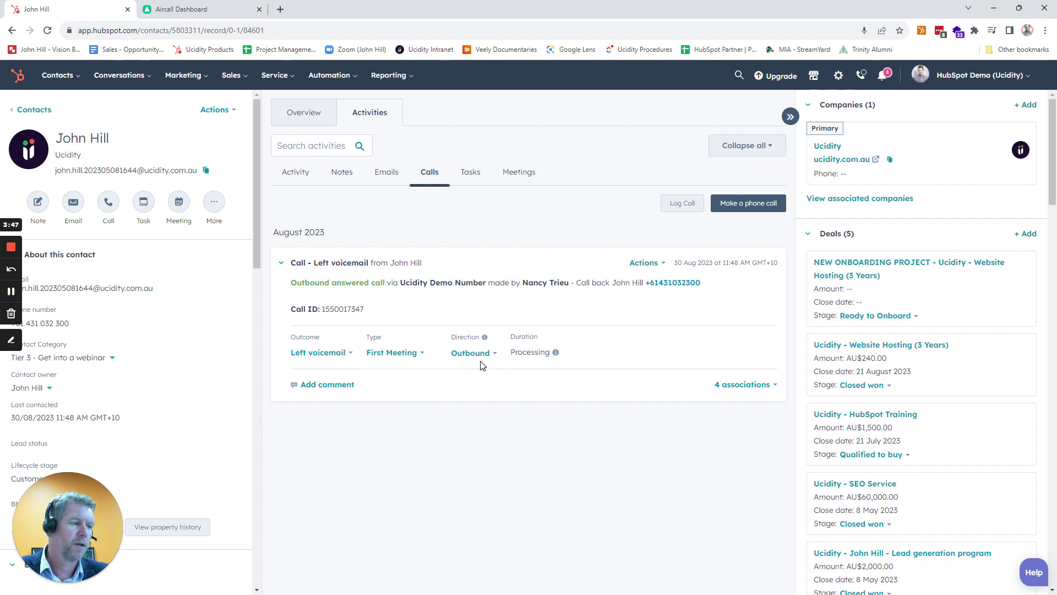
# Step: Review the company, contact and deal associations of the logged call, leaving the selection as it is
pyautogui.click(732, 386)
pyautogui.scroll(-1, 707, 504)
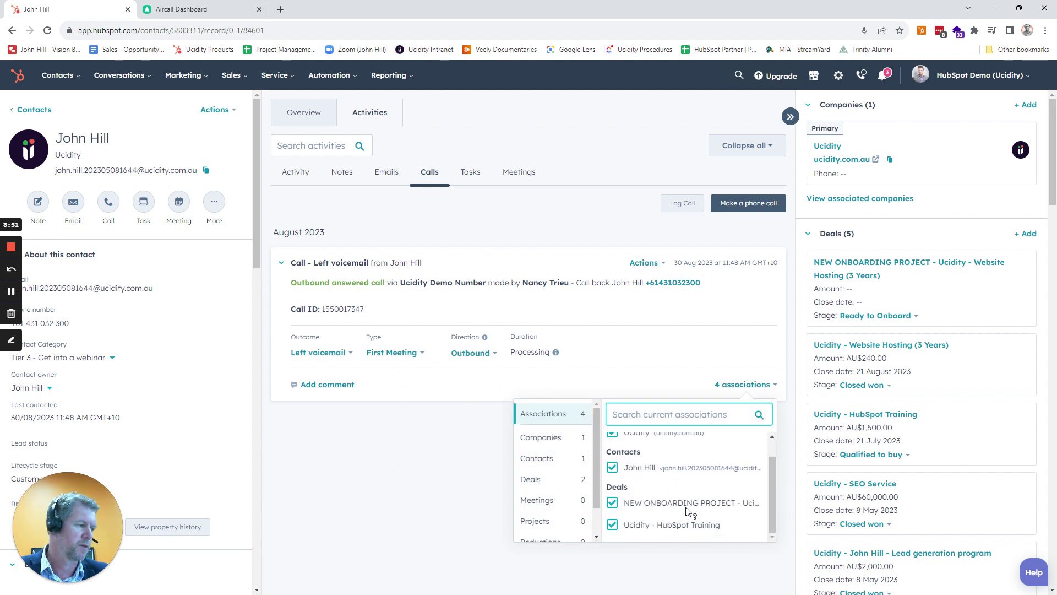
pyautogui.click(422, 438)
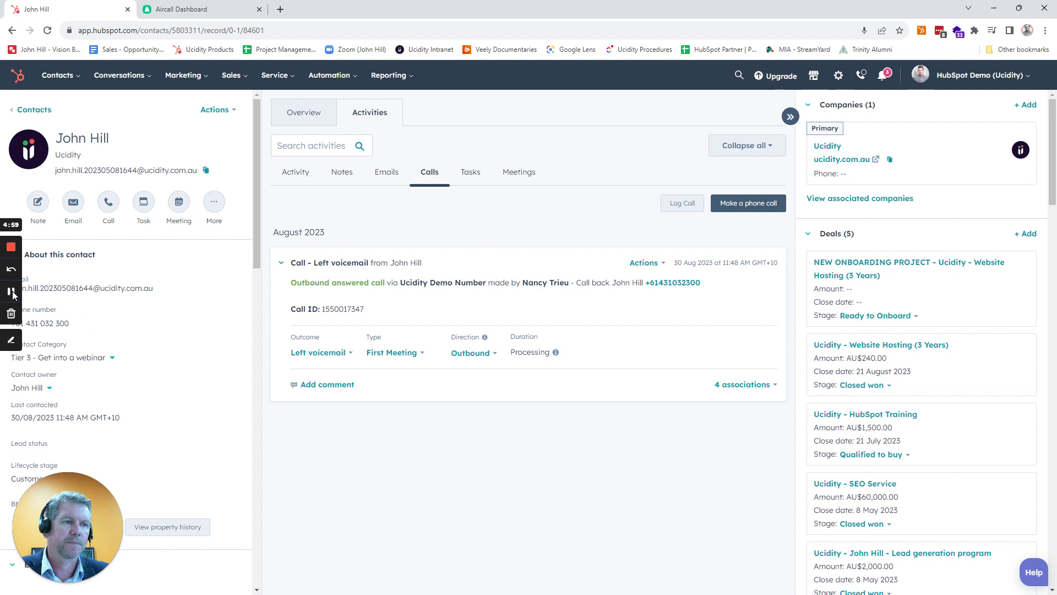
# Step: Open the CRM's Calls list and clear all filters from the Recorded calls view
pyautogui.click(70, 82)
pyautogui.click(65, 153)
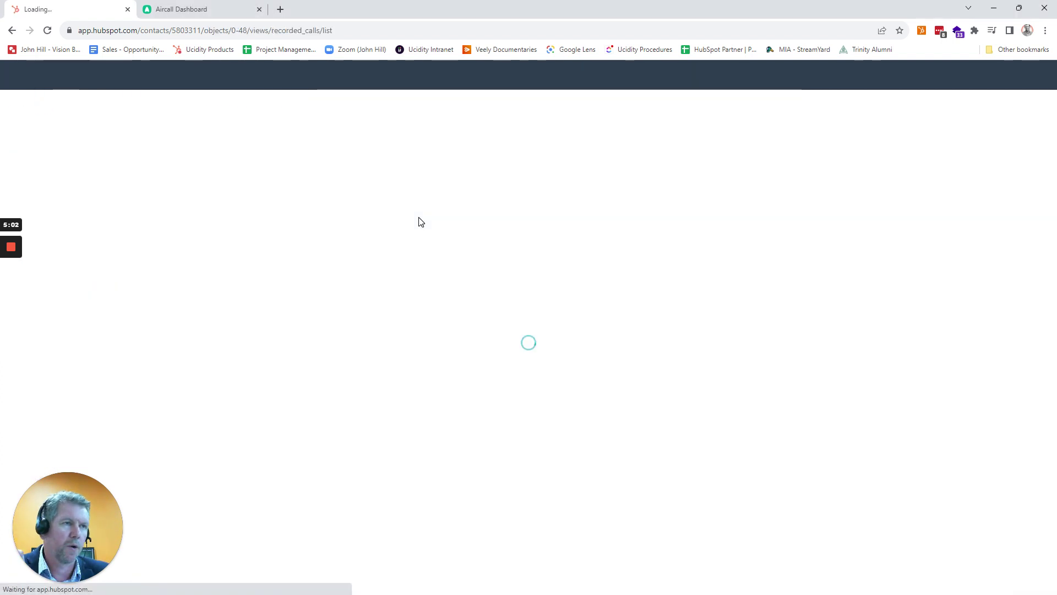
pyautogui.click(216, 205)
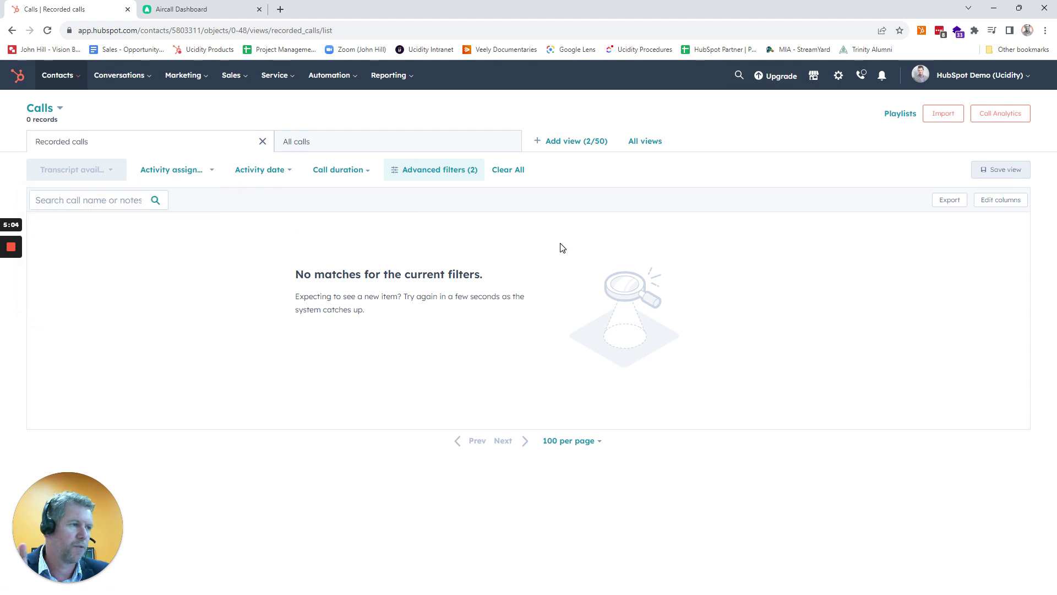
pyautogui.click(513, 175)
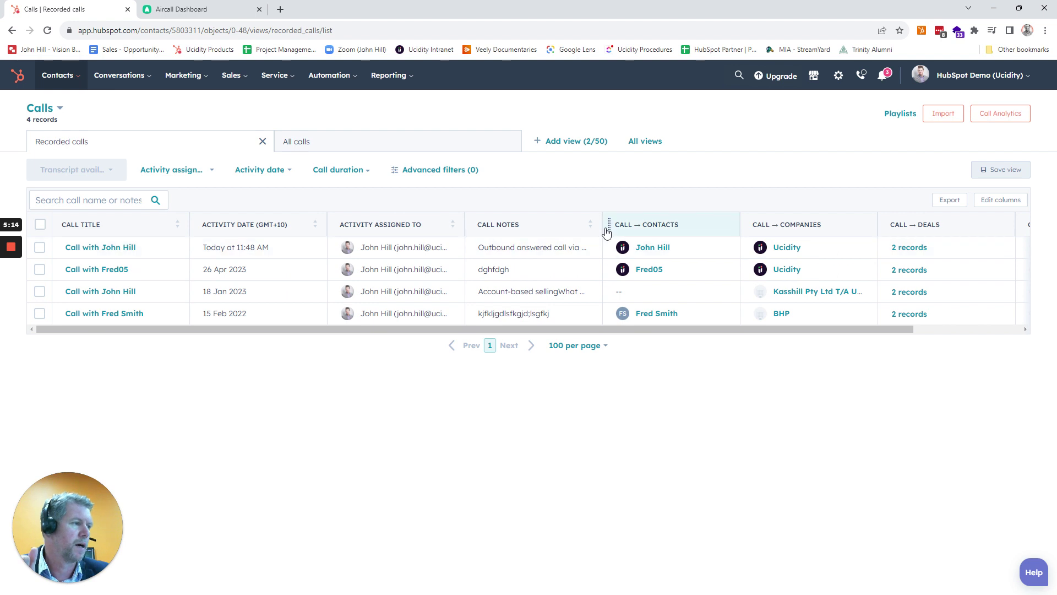
# Step: Widen the Call notes column in the calls table and look through the columns from Call title to Call outcome
pyautogui.moveTo(603, 223); pyautogui.dragTo(801, 224)
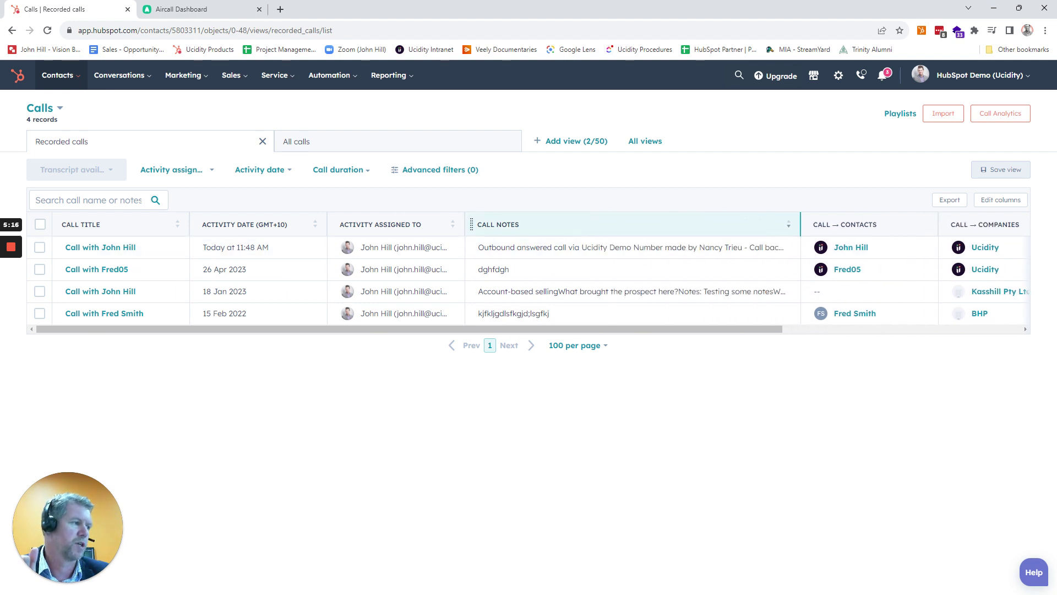
pyautogui.moveTo(474, 329); pyautogui.dragTo(775, 330)
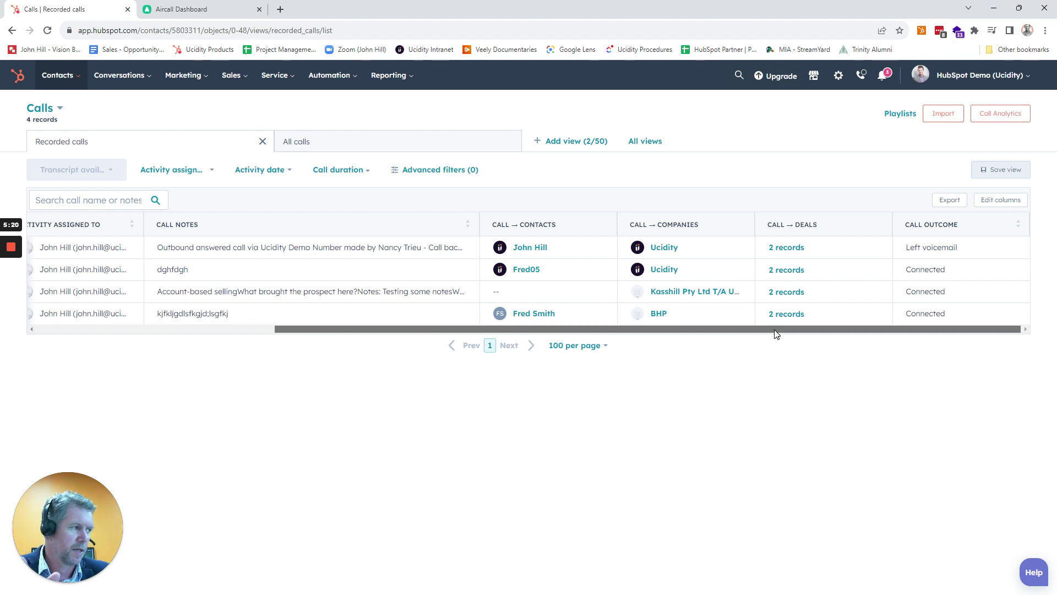
pyautogui.moveTo(776, 333); pyautogui.dragTo(382, 321)
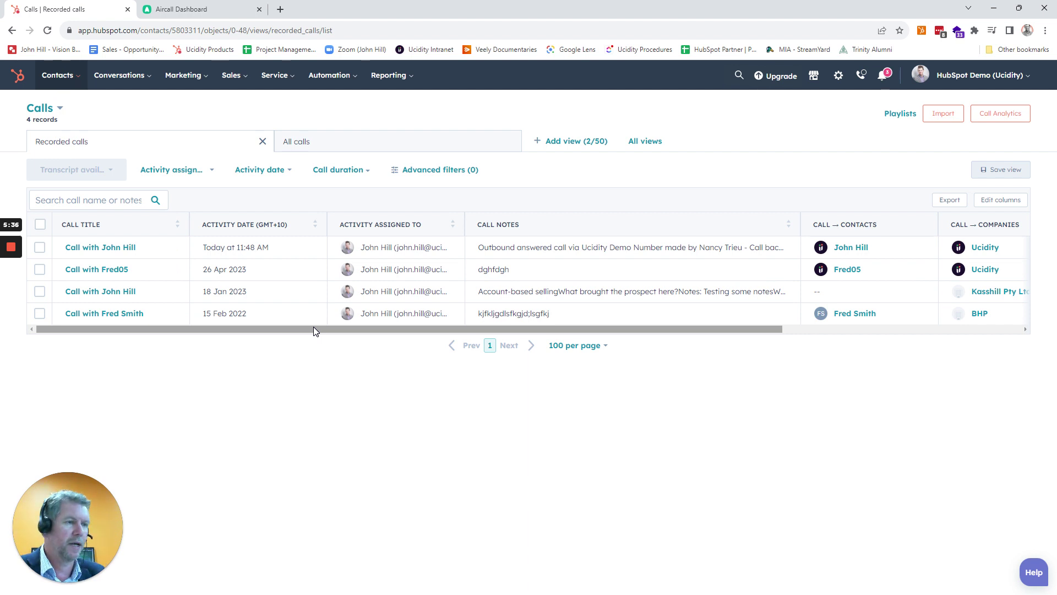
pyautogui.moveTo(314, 329); pyautogui.dragTo(437, 329)
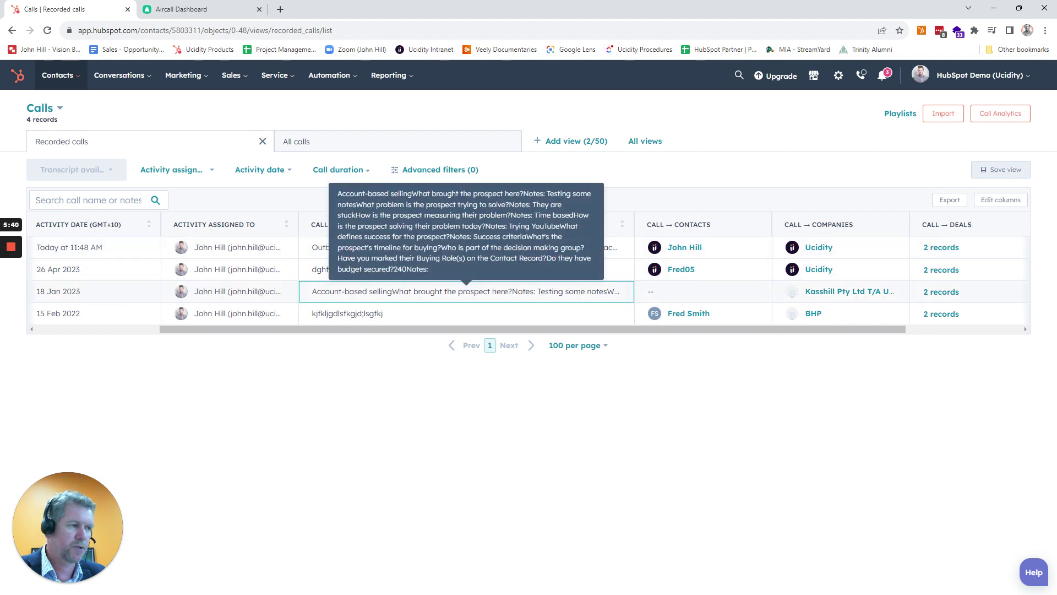
pyautogui.moveTo(415, 328); pyautogui.dragTo(777, 344)
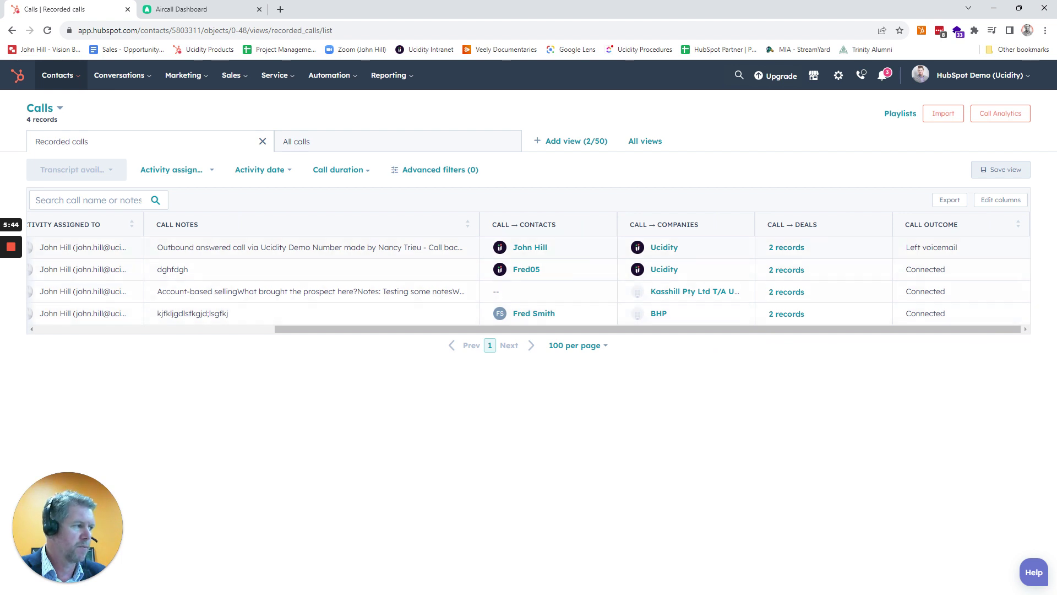
pyautogui.moveTo(790, 330); pyautogui.dragTo(470, 334)
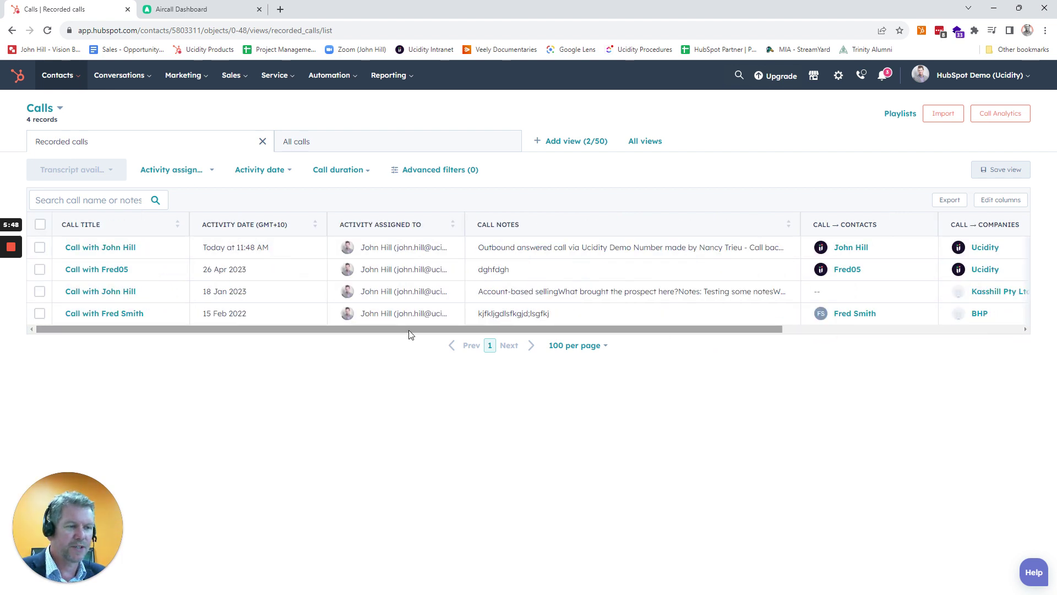
pyautogui.moveTo(507, 330); pyautogui.dragTo(371, 361)
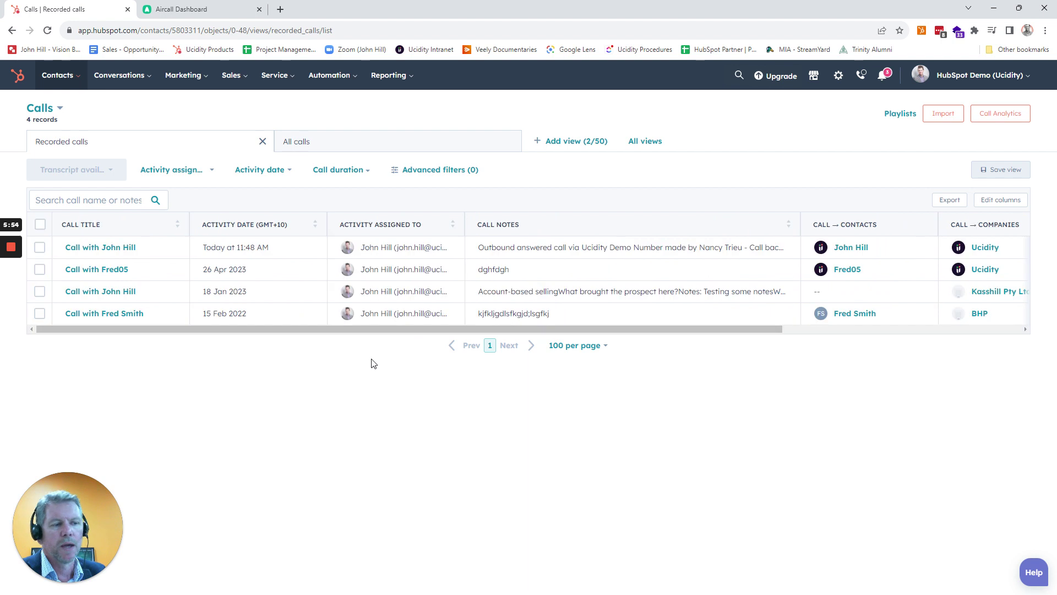
pyautogui.moveTo(385, 335); pyautogui.dragTo(337, 334)
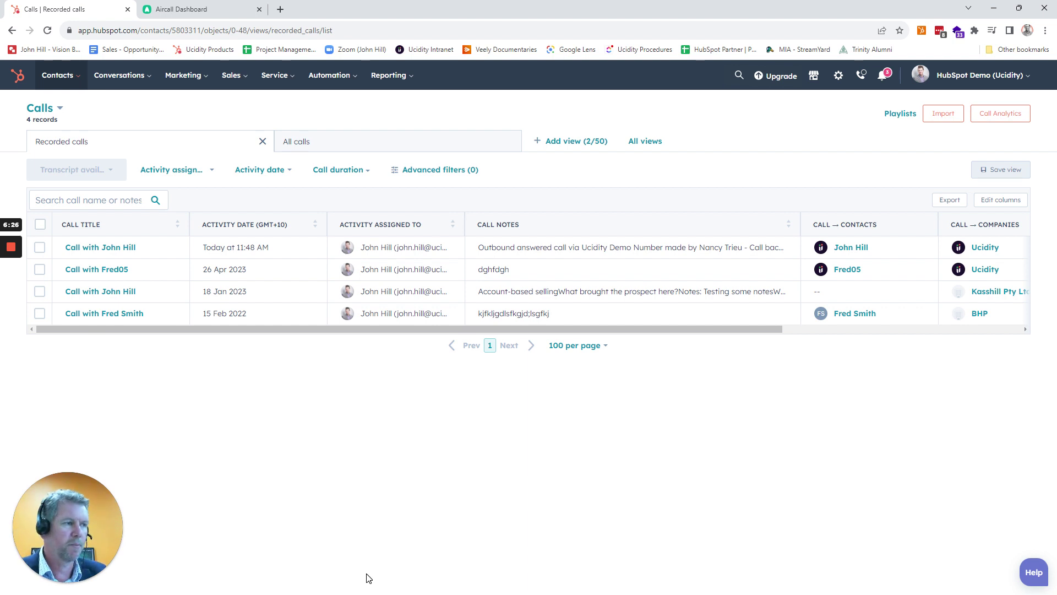
# Step: In the "Call and meeting totals by type" report, show the data behind the chart
pyautogui.moveTo(17, 252)
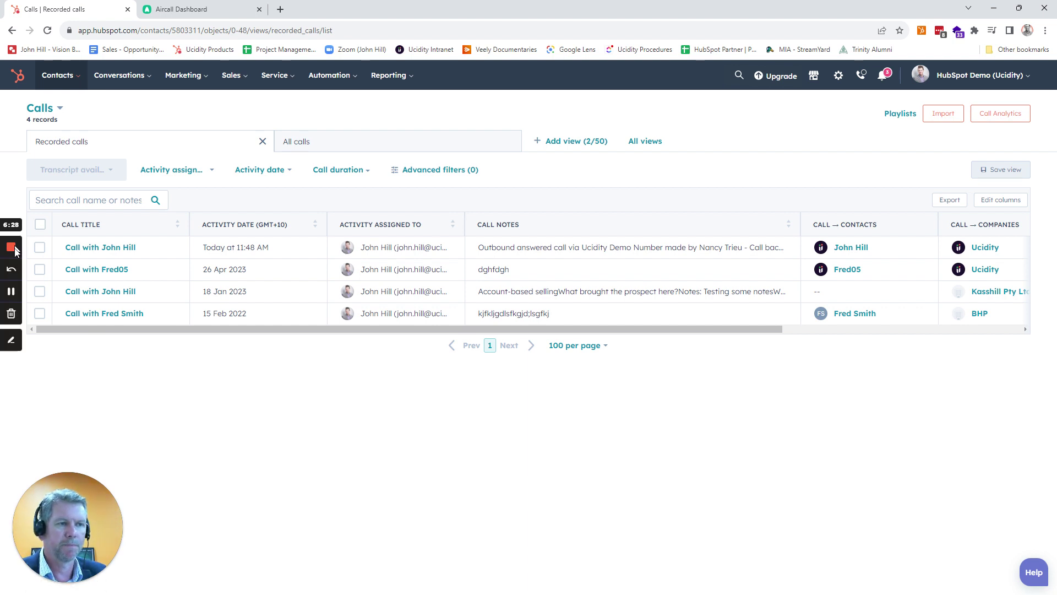
pyautogui.click(11, 291)
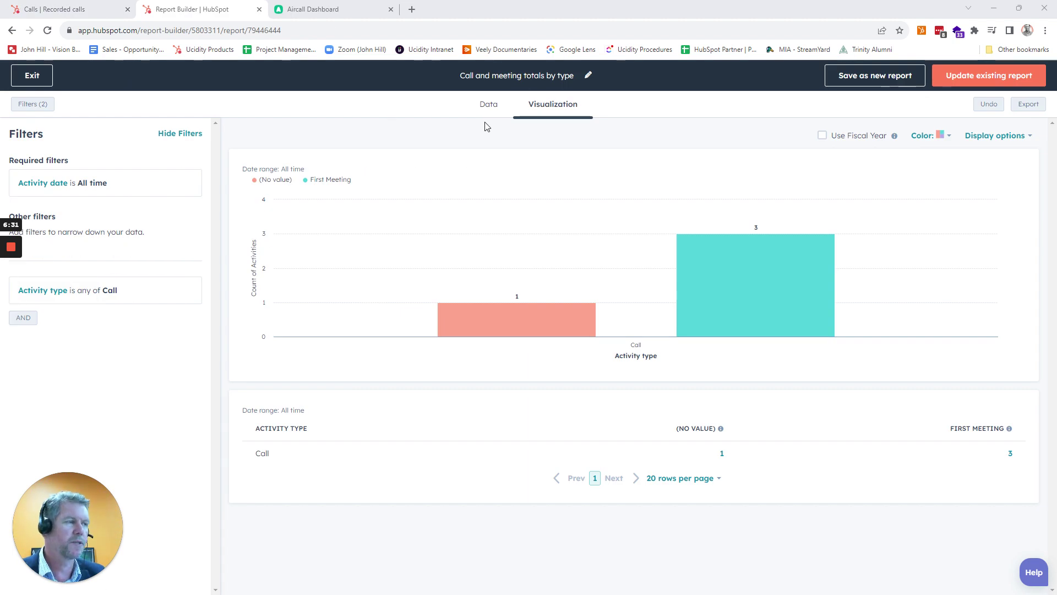
pyautogui.click(488, 107)
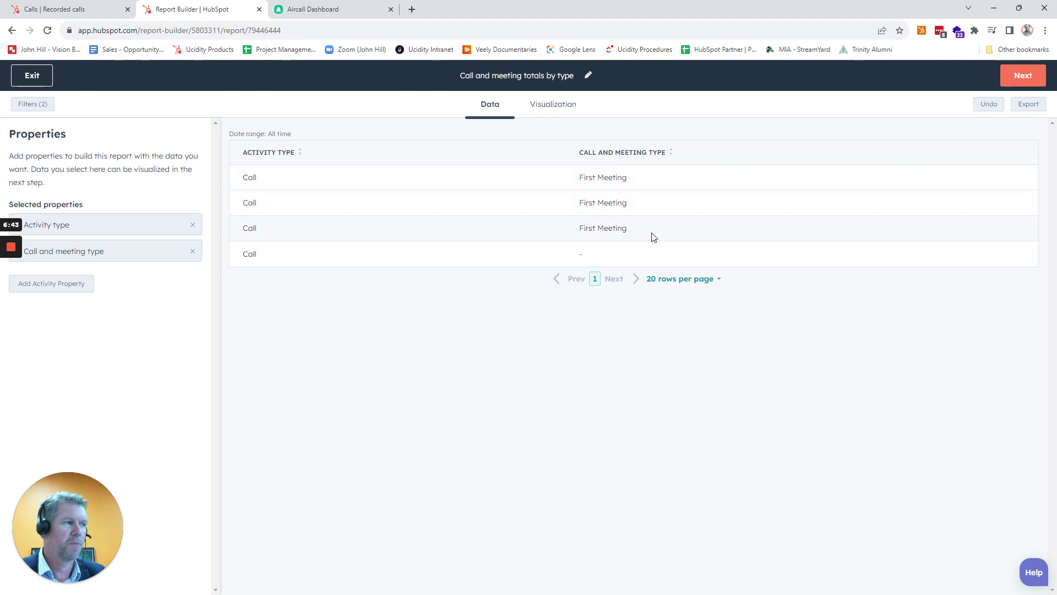
# Step: Open the most recent call in the Recorded calls list and review its notes and participants
pyautogui.click(93, 9)
pyautogui.click(106, 248)
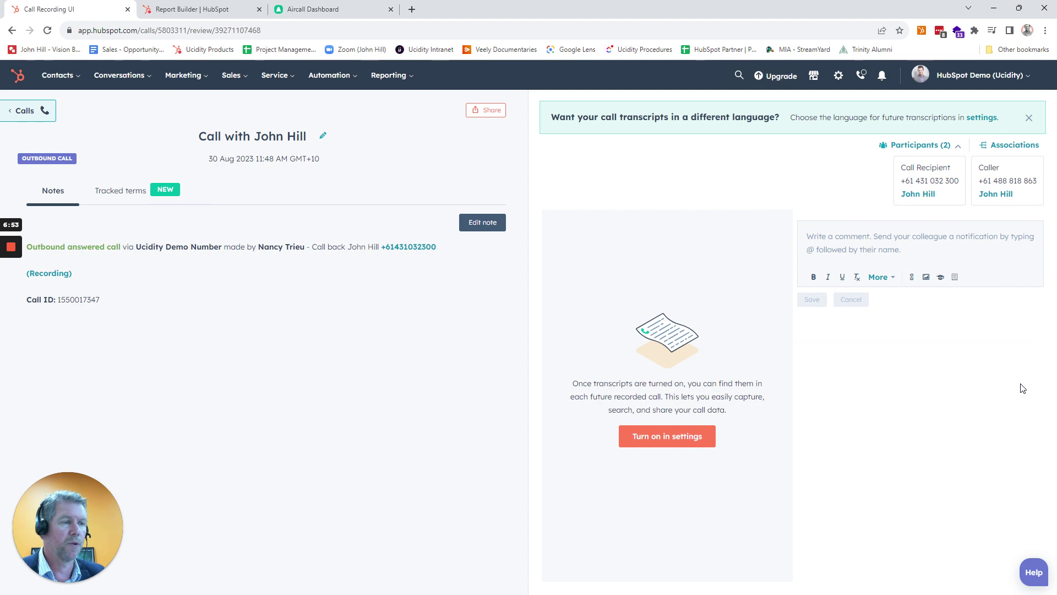
# Step: Expand the logged call in the contact's activities and look through the available call types, keeping First Meeting
pyautogui.moveTo(12, 292)
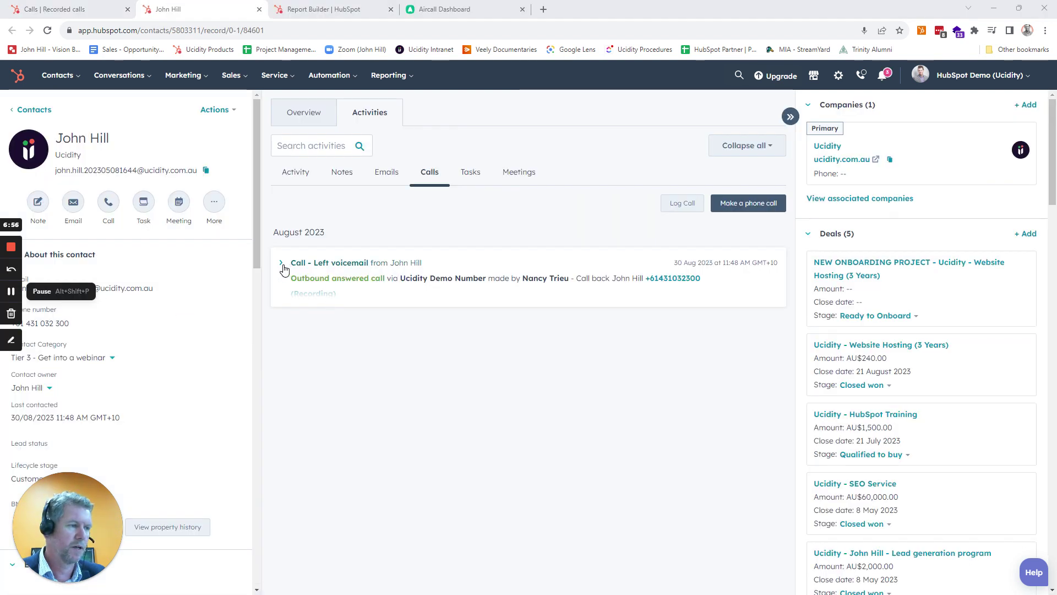
pyautogui.click(283, 268)
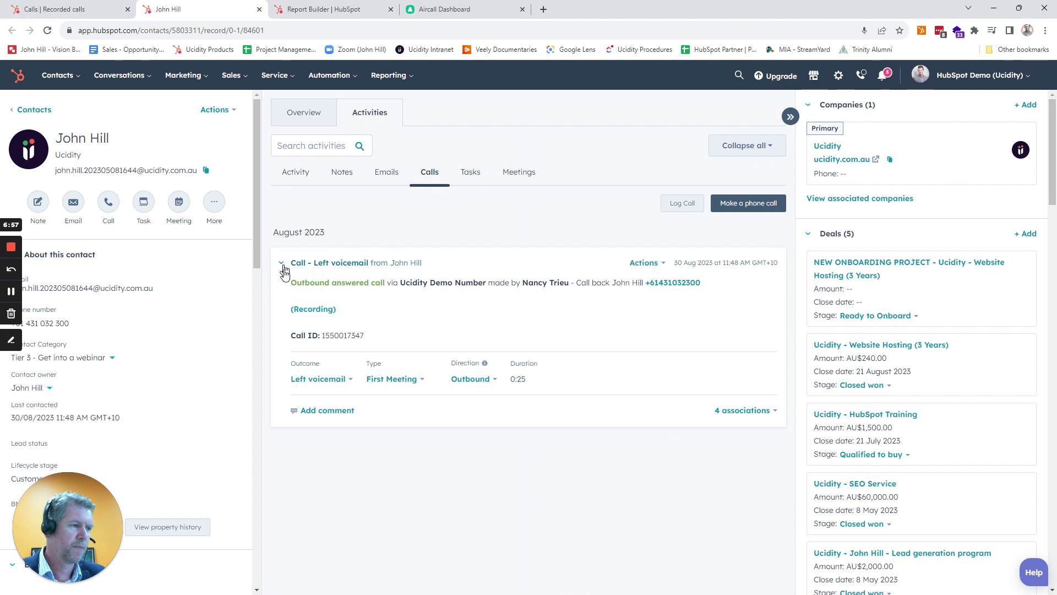
pyautogui.click(384, 380)
pyautogui.scroll(-2, 410, 496)
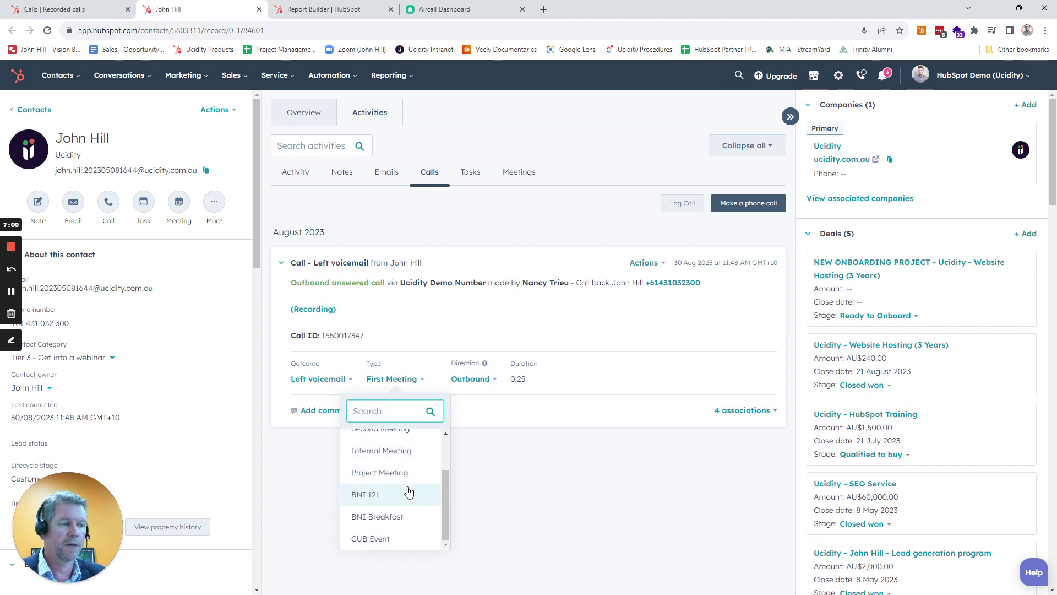
pyautogui.scroll(2, 410, 505)
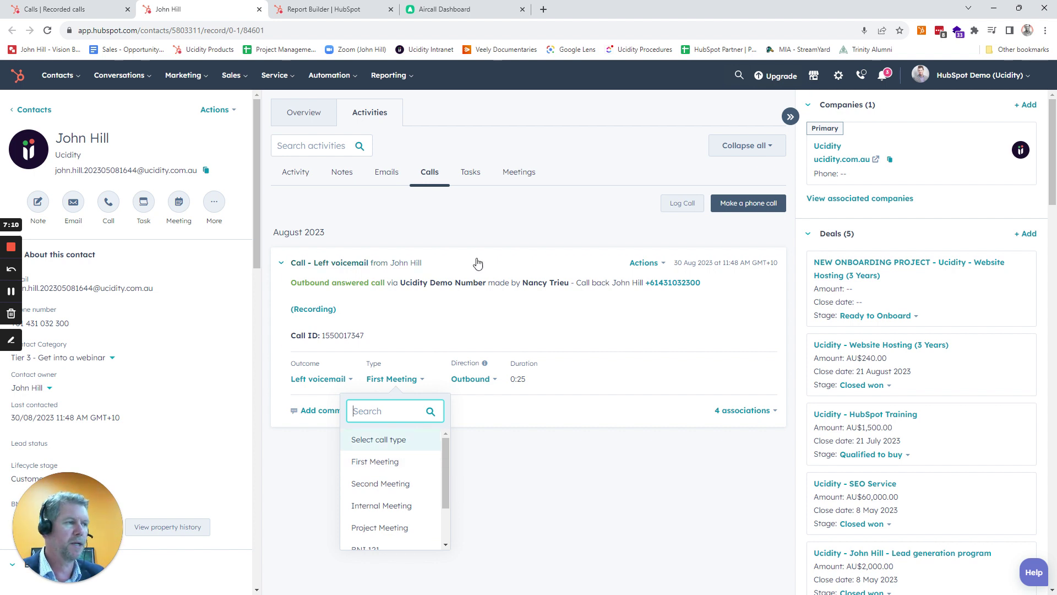
pyautogui.click(482, 237)
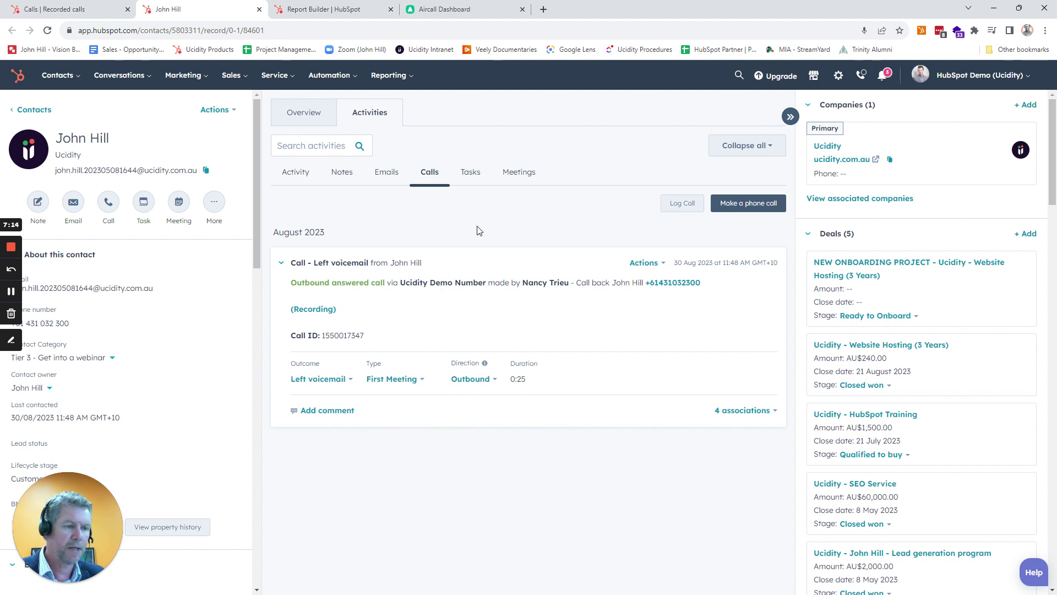
# Step: Return to the "Call and meeting totals by type" report and show its chart visualization
pyautogui.click(328, 8)
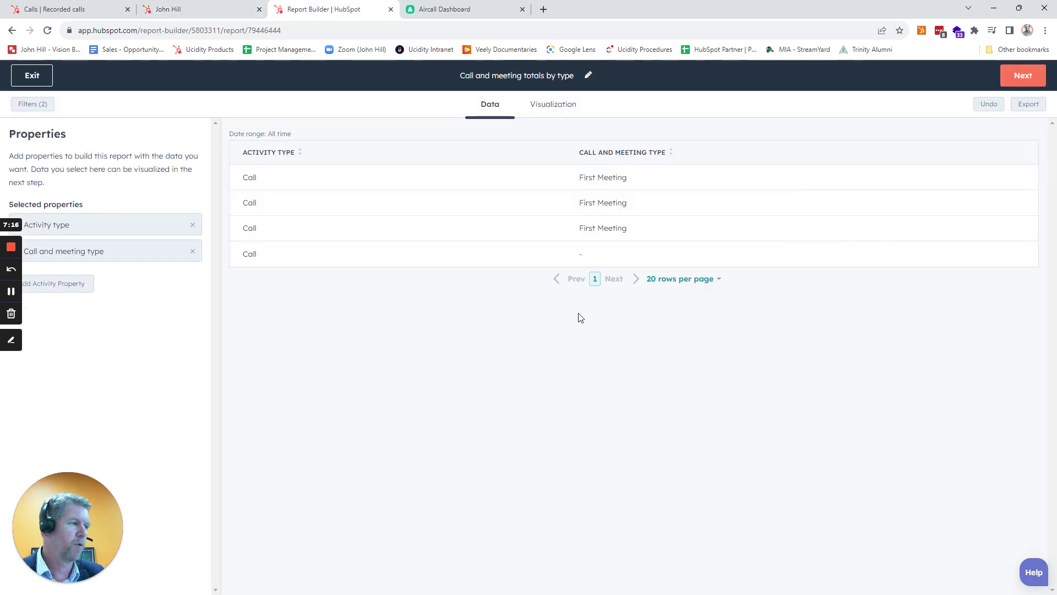
pyautogui.click(534, 109)
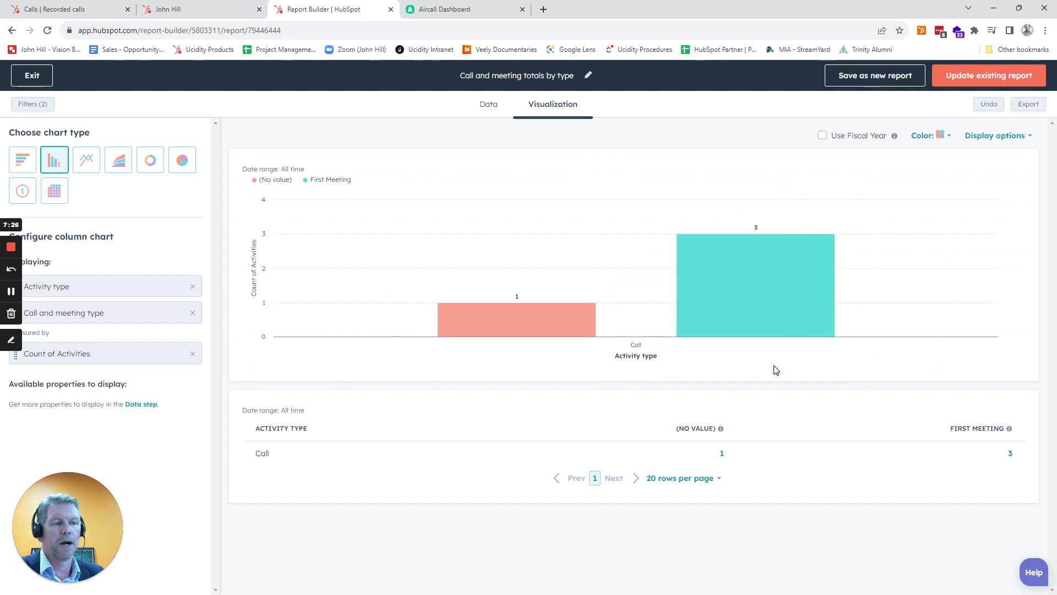
# Step: Add the Call outcome property to the report and display it in the column chart in place of Call and meeting type
pyautogui.moveTo(769, 296)
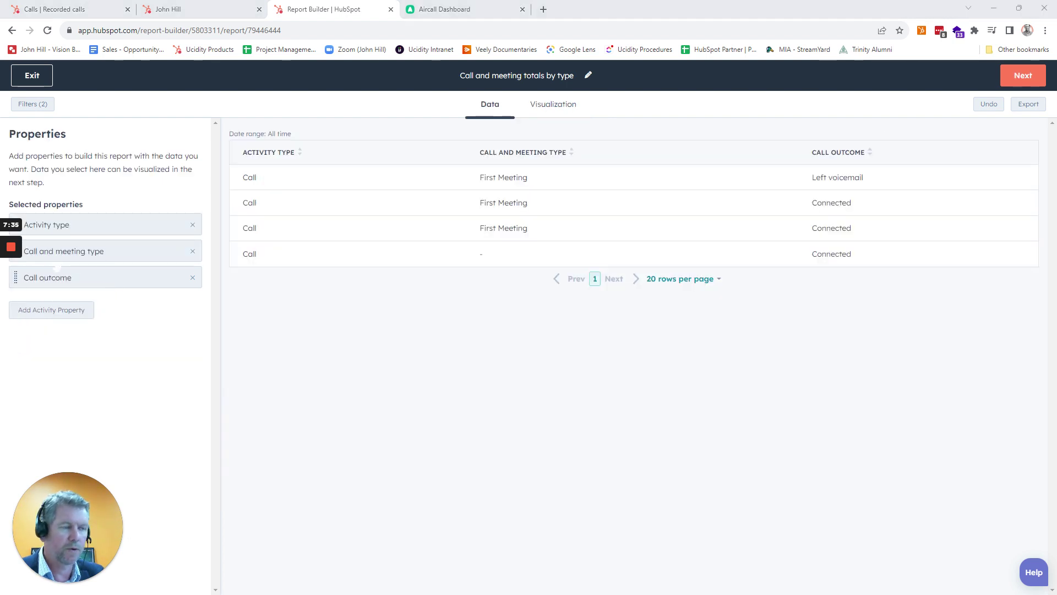
pyautogui.click(562, 113)
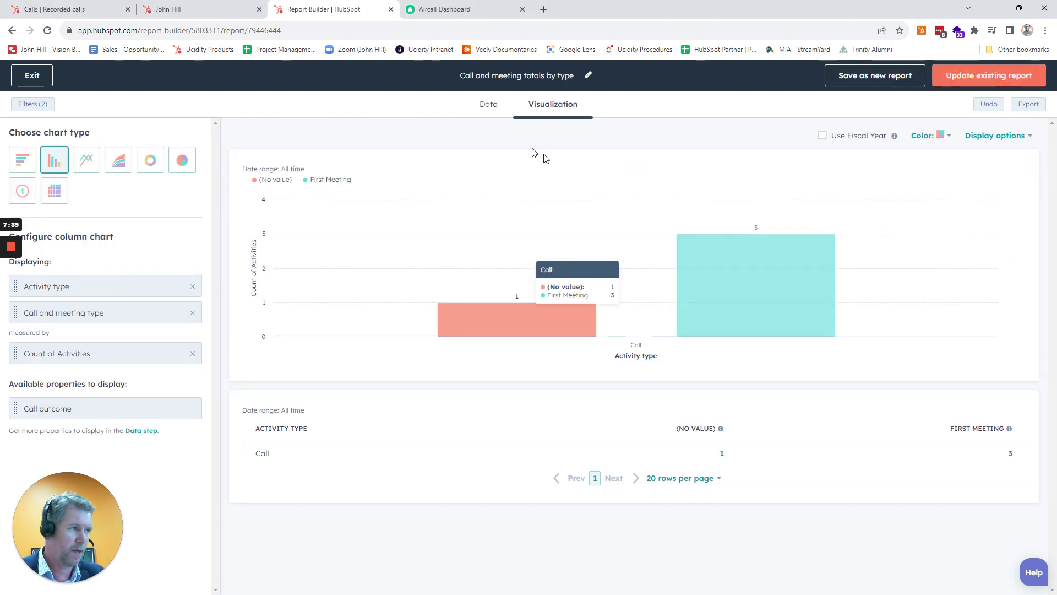
pyautogui.click(488, 106)
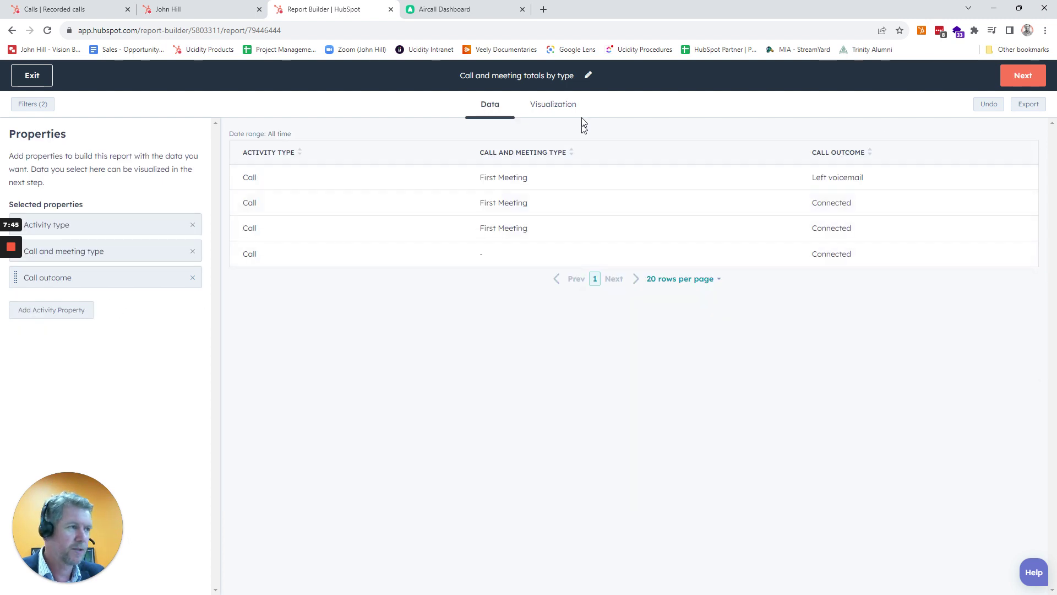
pyautogui.click(552, 104)
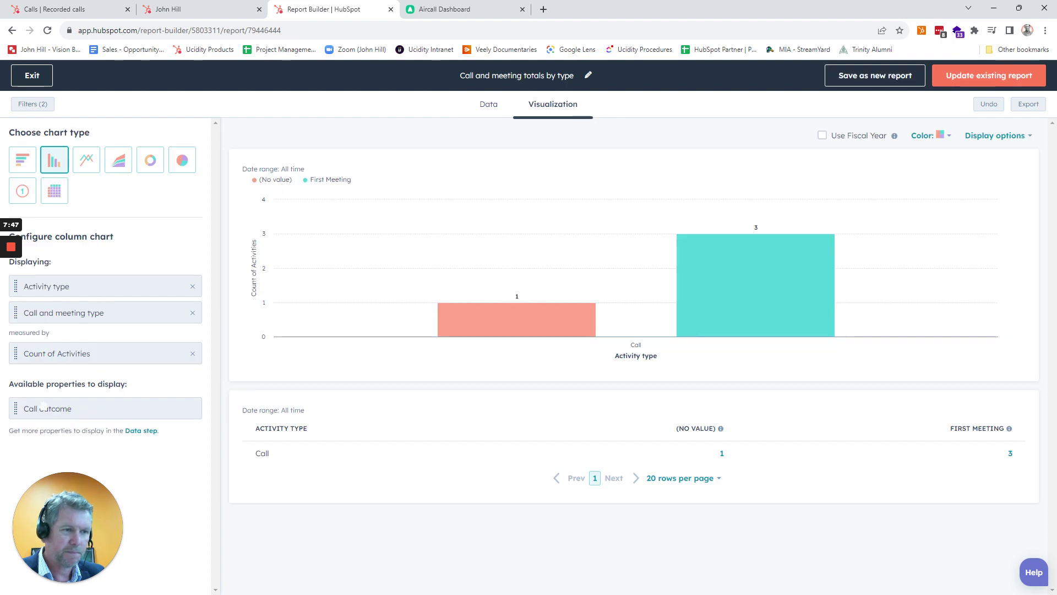
pyautogui.moveTo(43, 408); pyautogui.dragTo(55, 321)
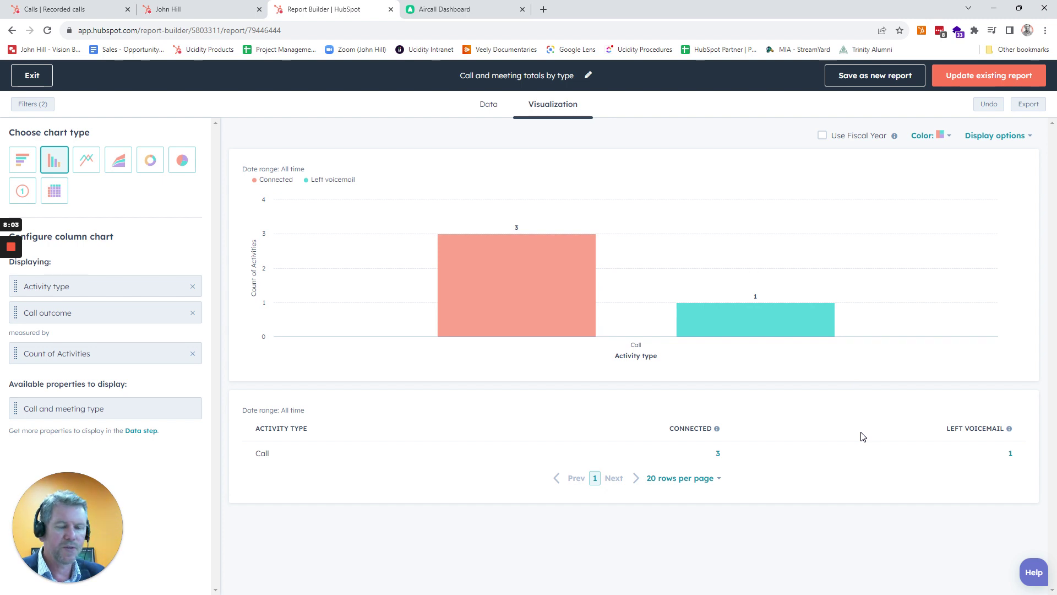
# Step: Review the Ucidity Demo Number's call distribution in the Aircall dashboard and return to the contact's logged call in HubSpot
pyautogui.click(493, 5)
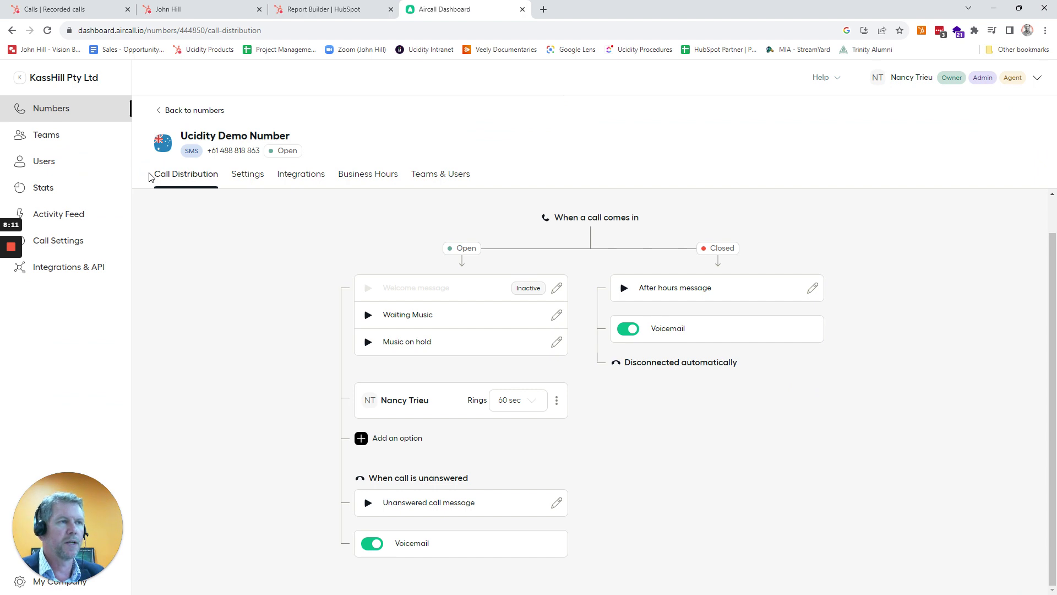
pyautogui.click(231, 7)
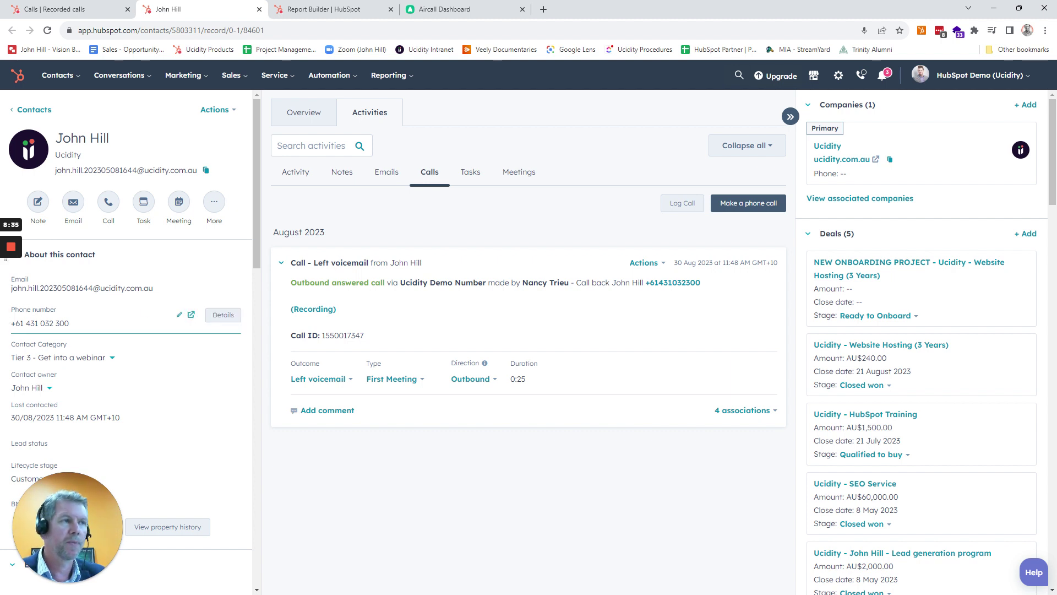
# Step: Look through the Recorded calls columns as far as Call outcome and revisit the report's call outcome chart
pyautogui.click(90, 5)
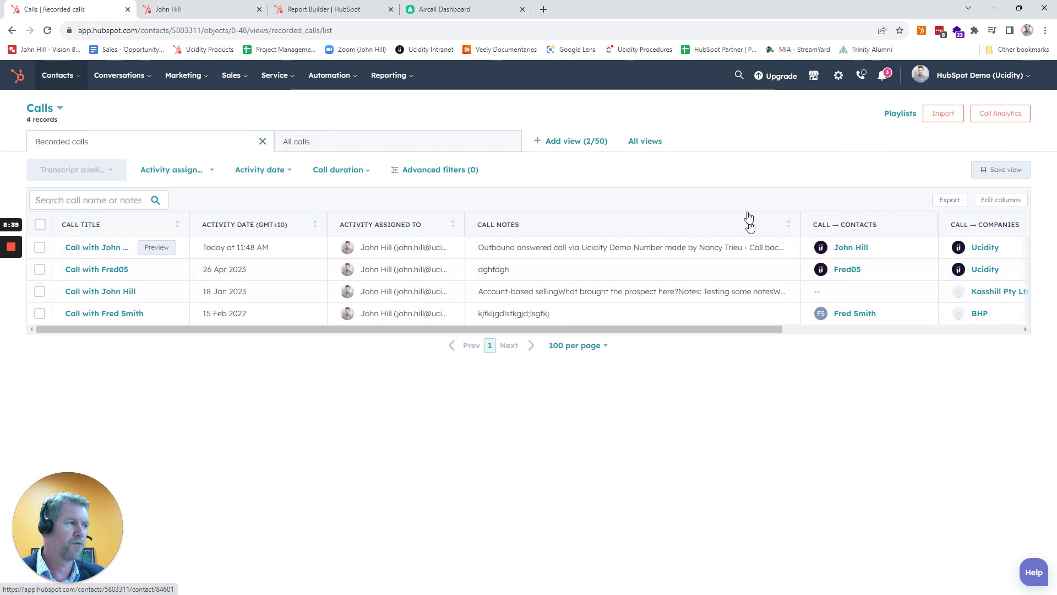
pyautogui.moveTo(562, 330); pyautogui.dragTo(1038, 329)
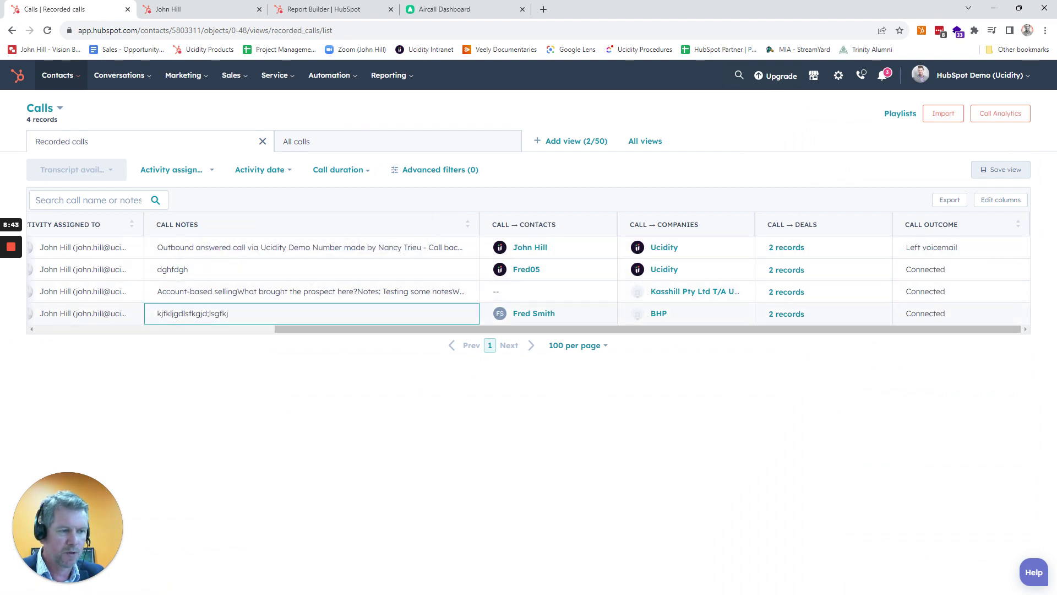
pyautogui.click(340, 8)
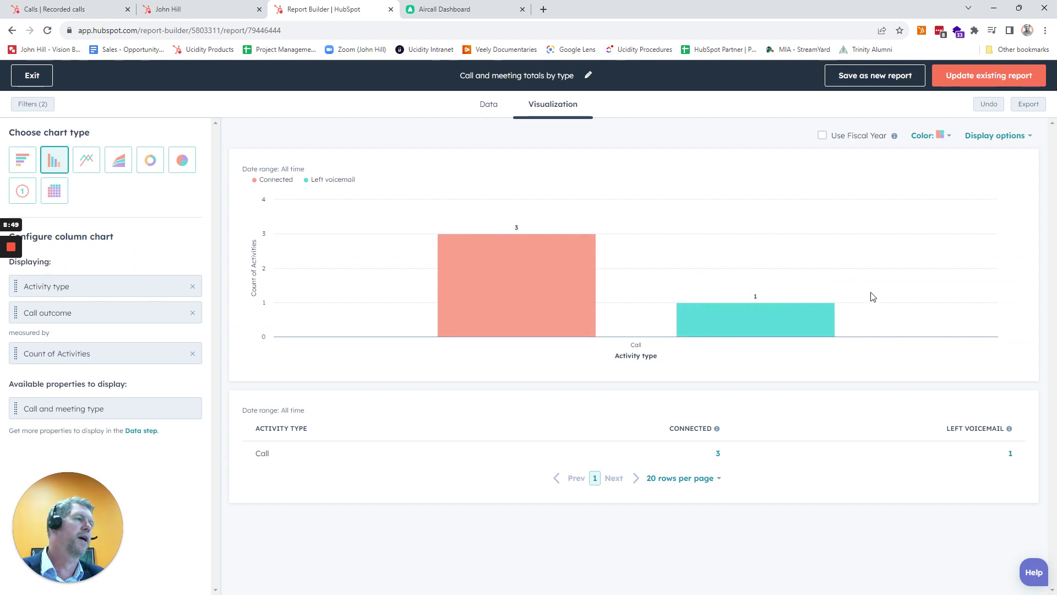
# Step: Switch to the Aircall dashboard and point out the phone number assigned to the Ucidity Demo Number
pyautogui.click(492, 6)
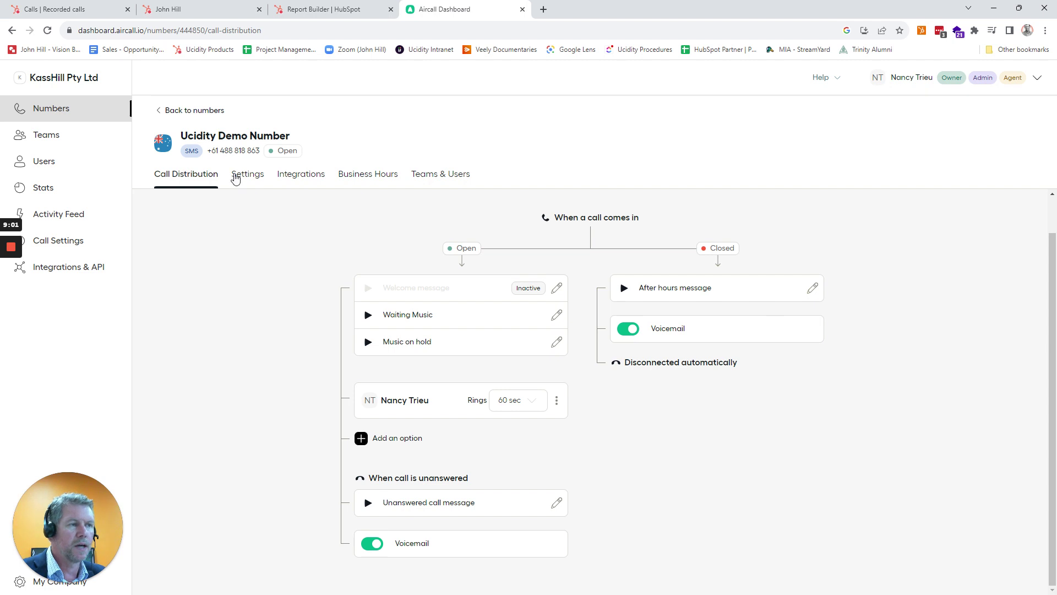
pyautogui.moveTo(207, 151); pyautogui.dragTo(259, 151)
pyautogui.click(488, 156)
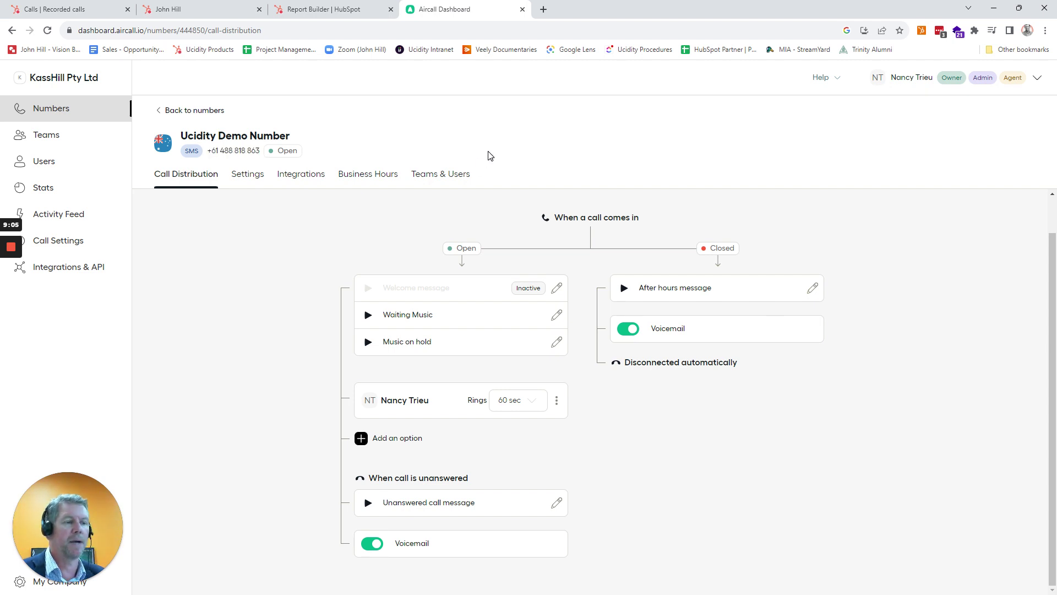